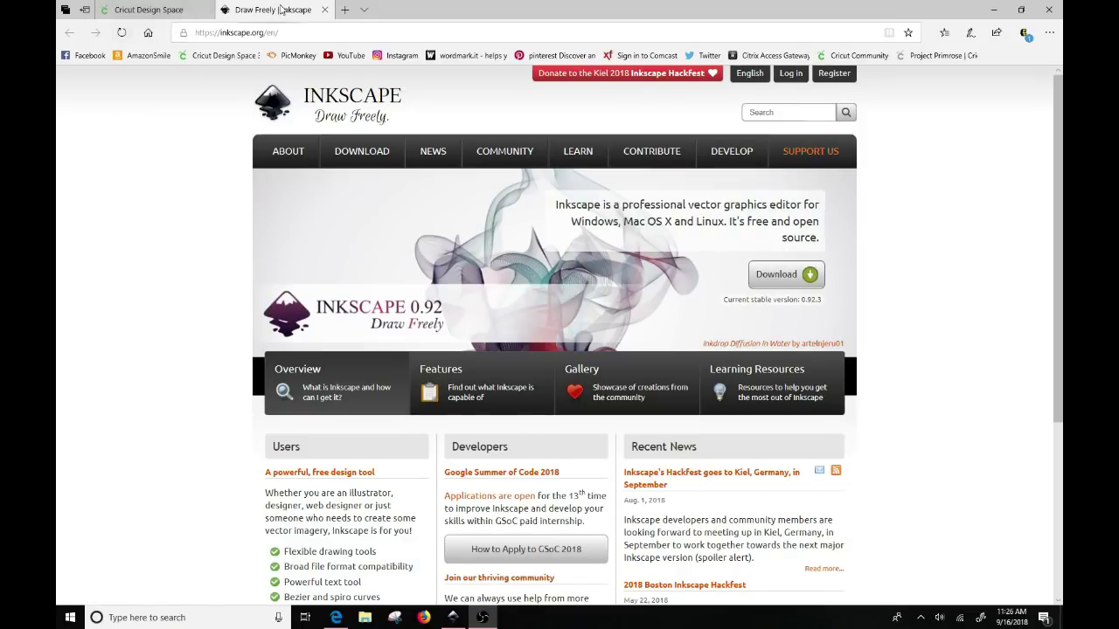
Step: Upload the american-flag picture from the desktop into Cricut Design Space
{"action": "left_click", "coordinate": [323, 11]}
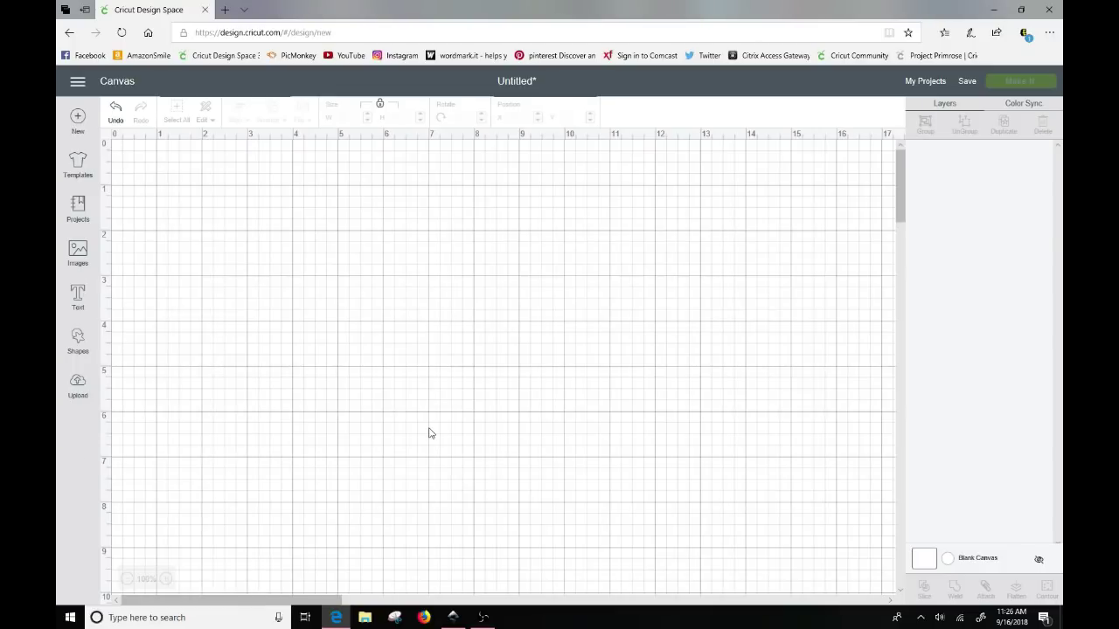
{"action": "left_click", "coordinate": [77, 386]}
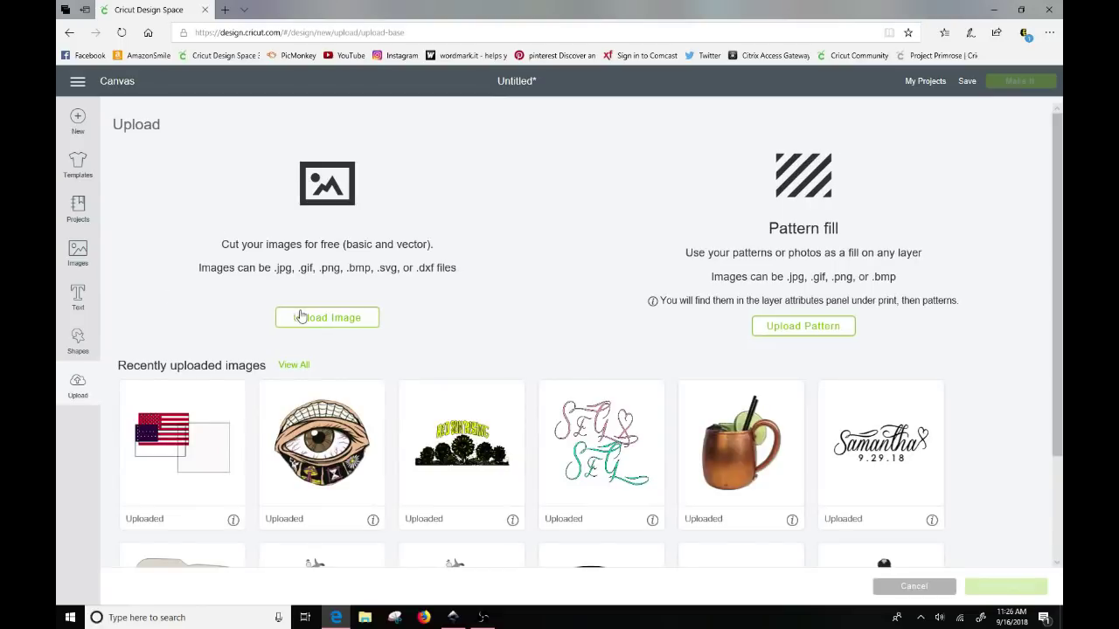
{"action": "left_click", "coordinate": [313, 320]}
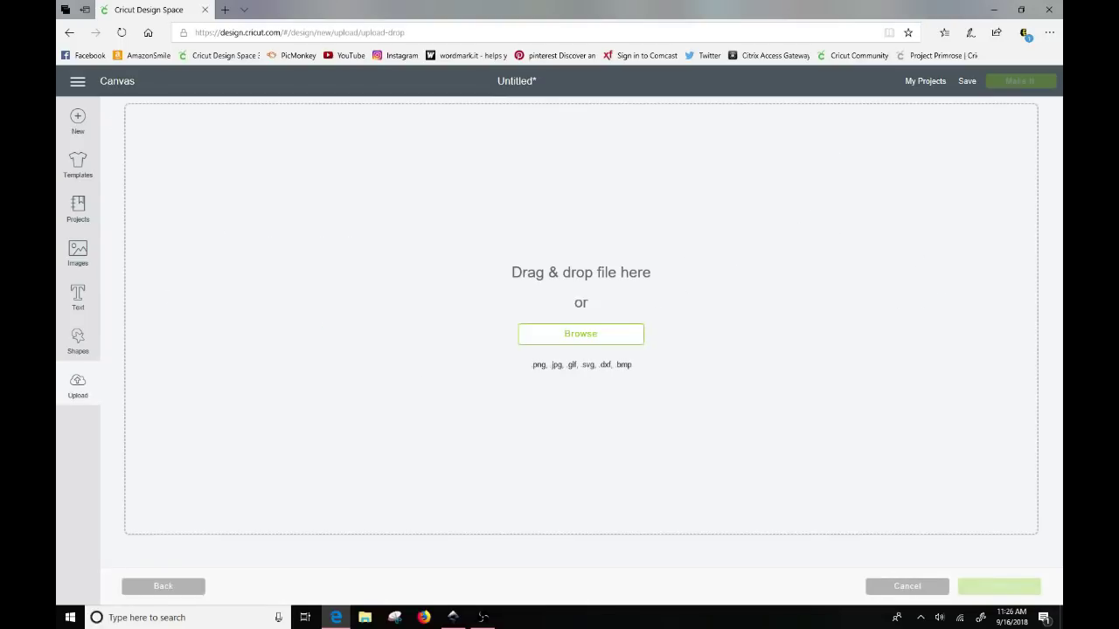
{"action": "left_click", "coordinate": [578, 340]}
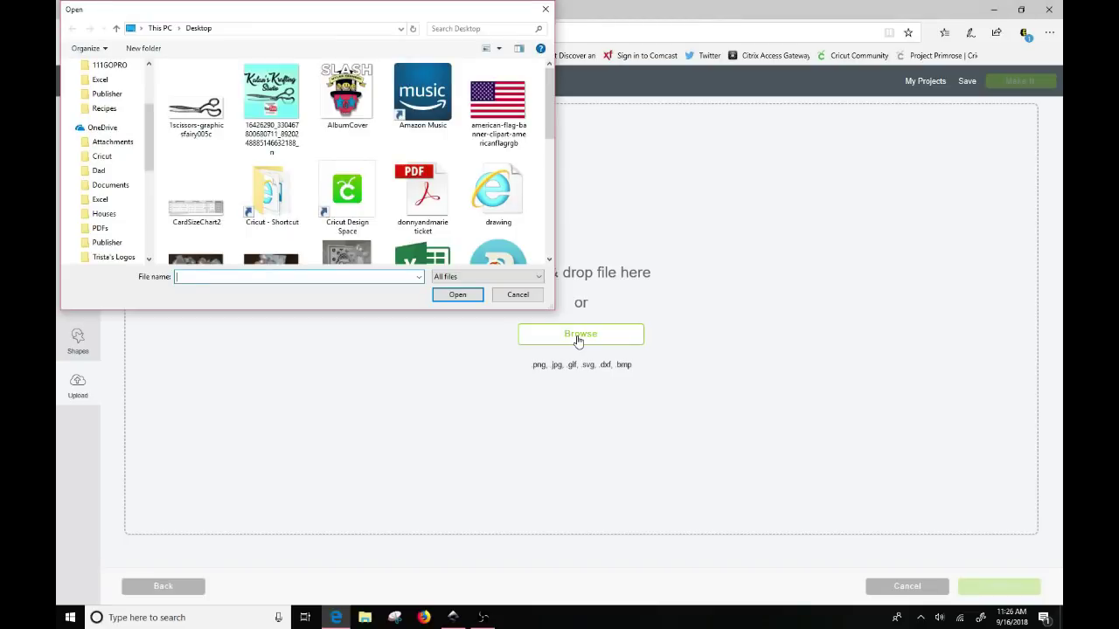
{"action": "left_click", "coordinate": [497, 108]}
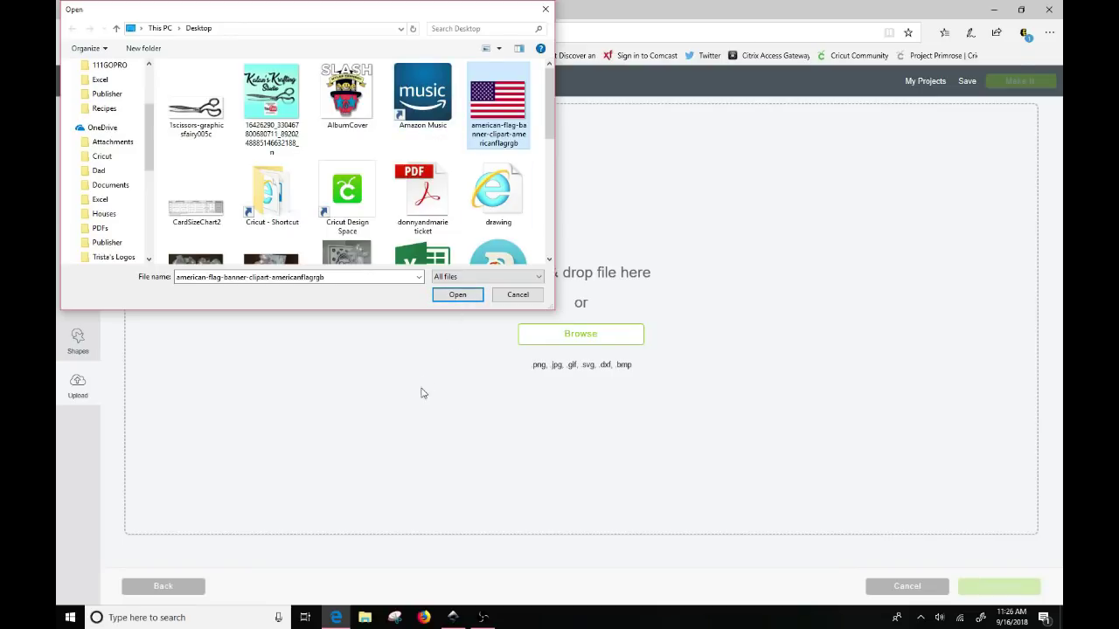
{"action": "left_click", "coordinate": [457, 295]}
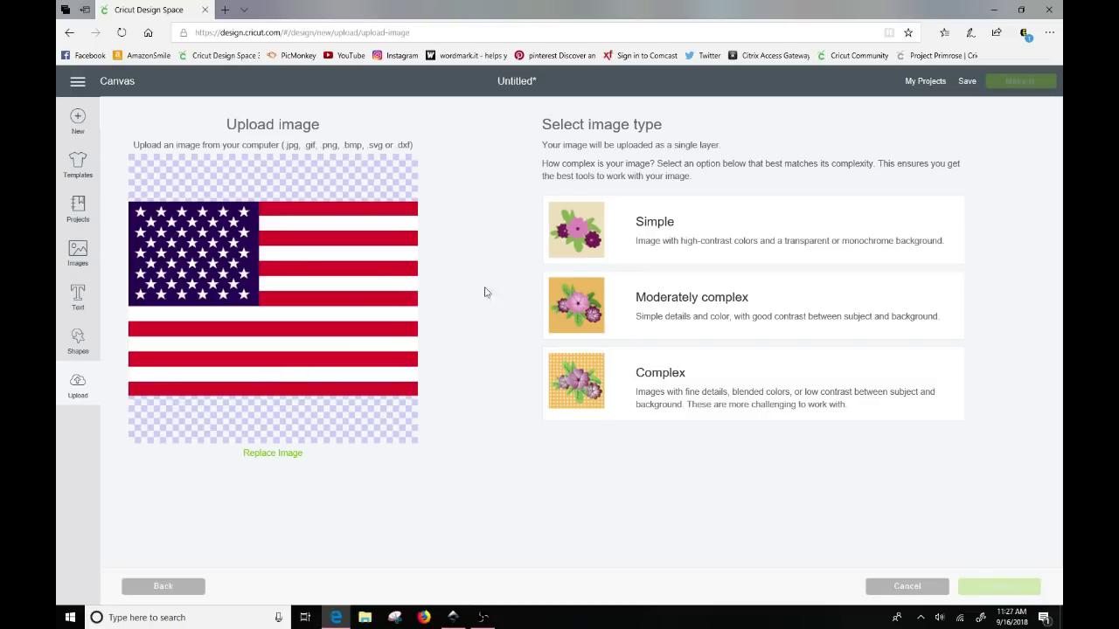
Step: Choose Complex as the flag upload's image type and continue
{"action": "left_click", "coordinate": [651, 393]}
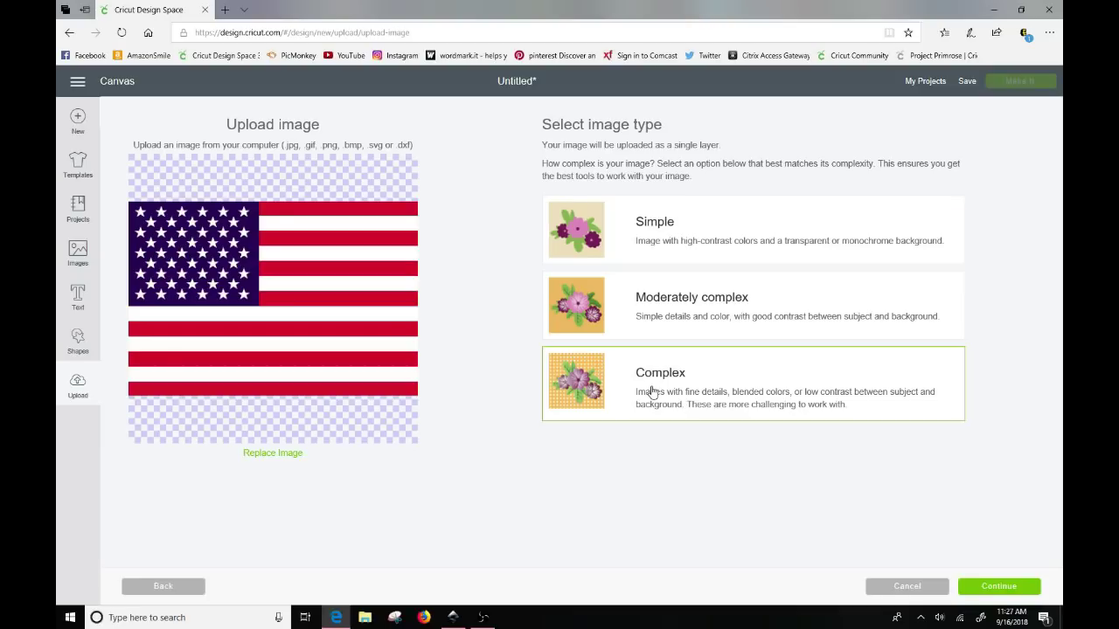
{"action": "left_click", "coordinate": [685, 318]}
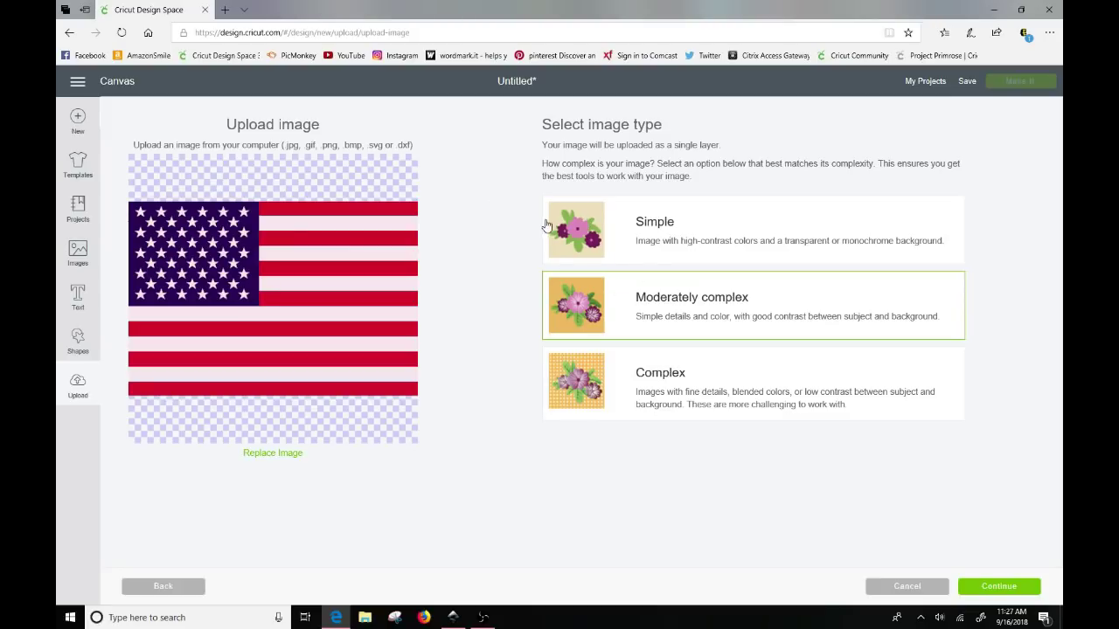
{"action": "left_click", "coordinate": [565, 386]}
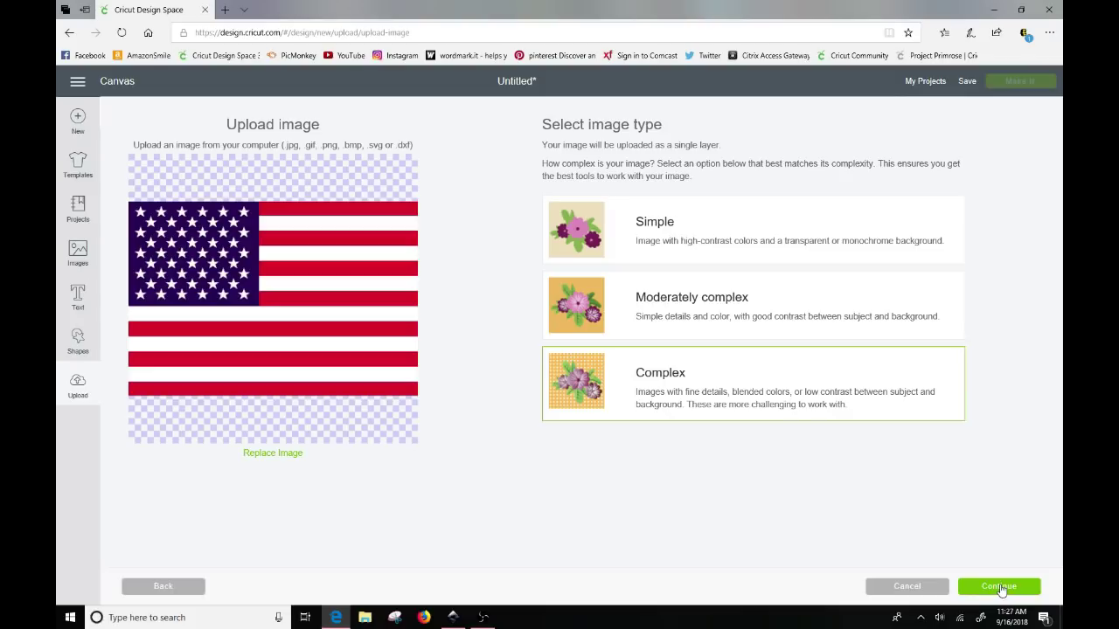
{"action": "left_click", "coordinate": [999, 588]}
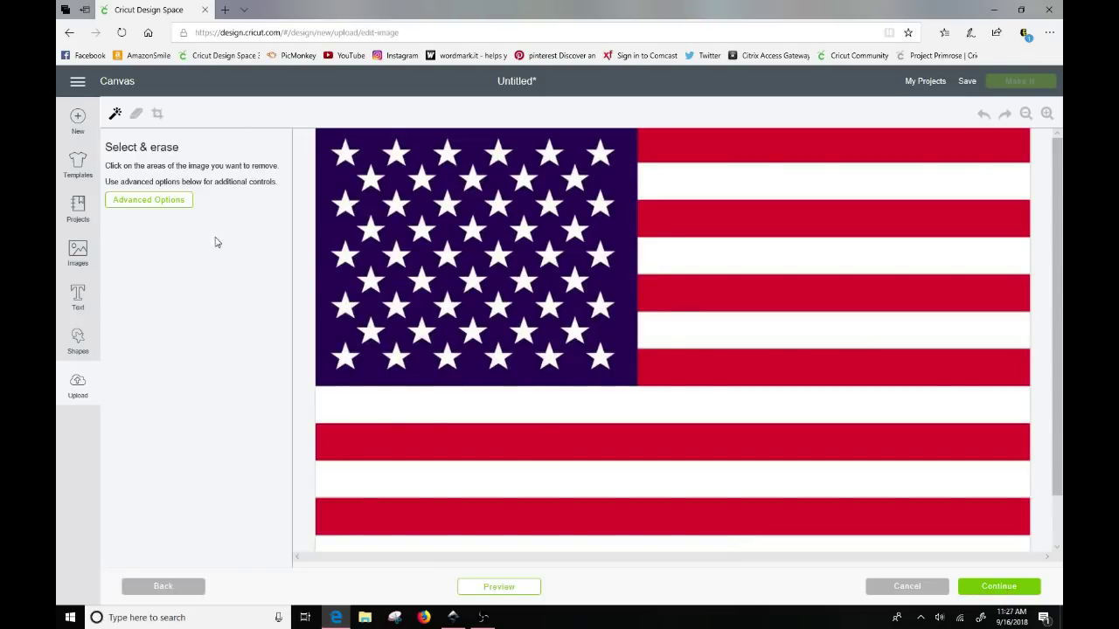
Step: Skip the erase step and save the flag as a print-then-cut image
{"action": "scroll", "coordinate": [606, 369], "scroll_direction": "down", "scroll_amount": 1}
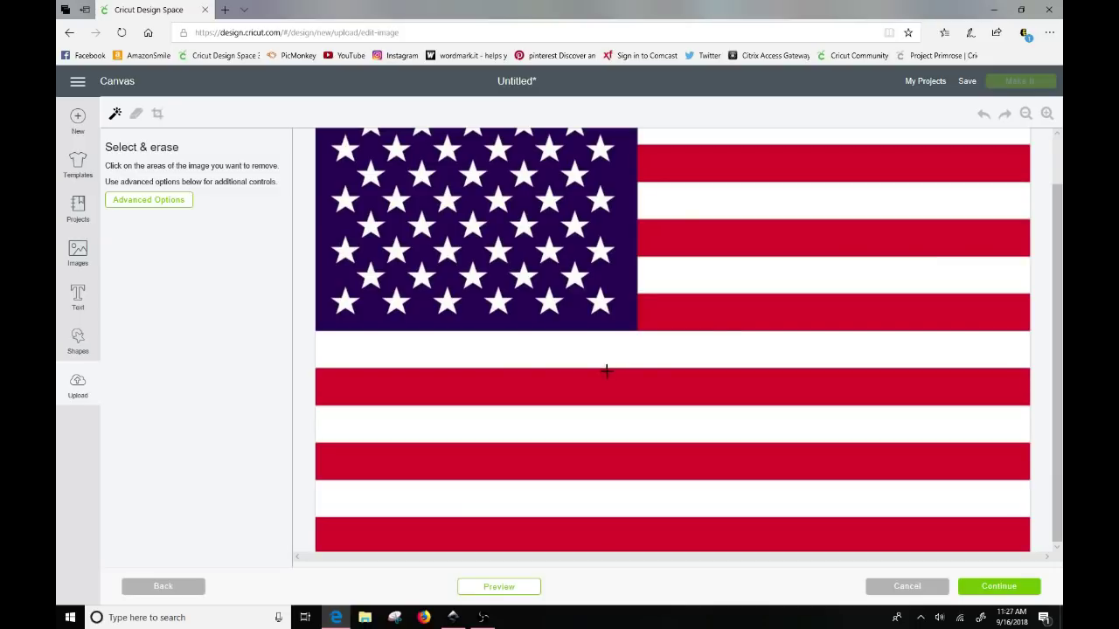
{"action": "scroll", "coordinate": [607, 370], "scroll_direction": "up", "scroll_amount": 1}
{"action": "scroll", "coordinate": [686, 453], "scroll_direction": "down", "scroll_amount": 1}
{"action": "left_click", "coordinate": [1014, 593]}
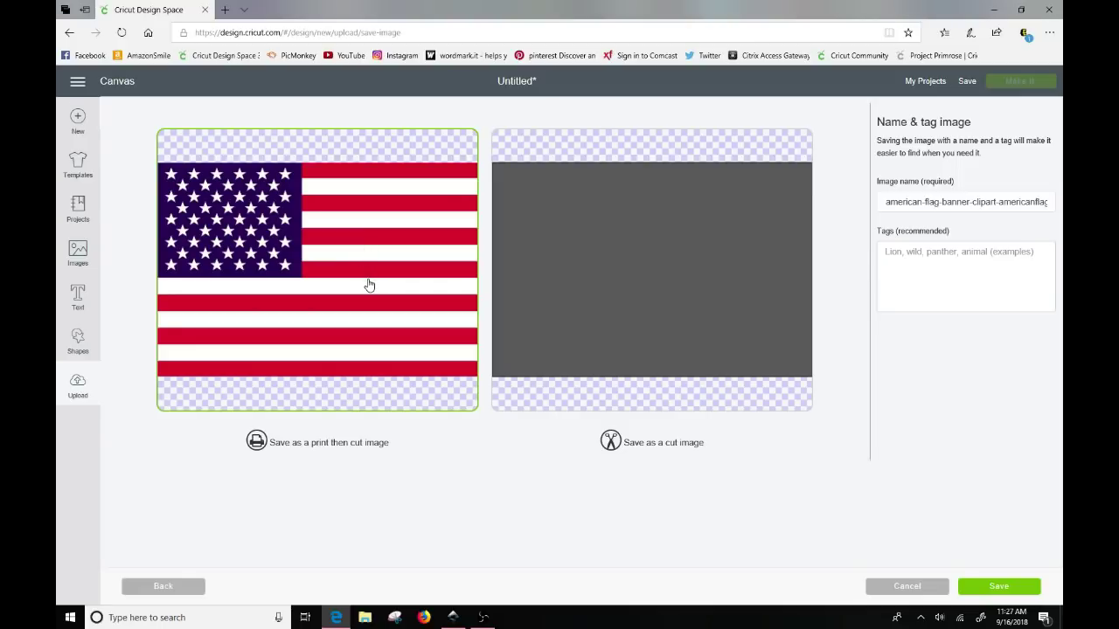
{"action": "left_click", "coordinate": [910, 587]}
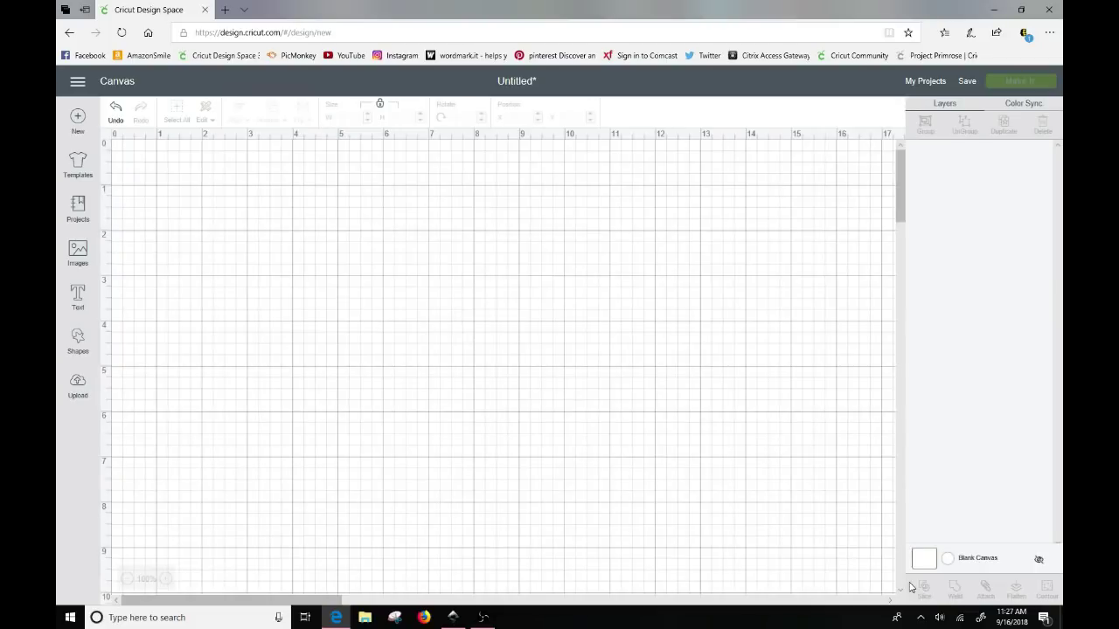
Step: Import the American flag JPG into Inkscape as an embedded image
{"action": "left_click", "coordinate": [457, 621]}
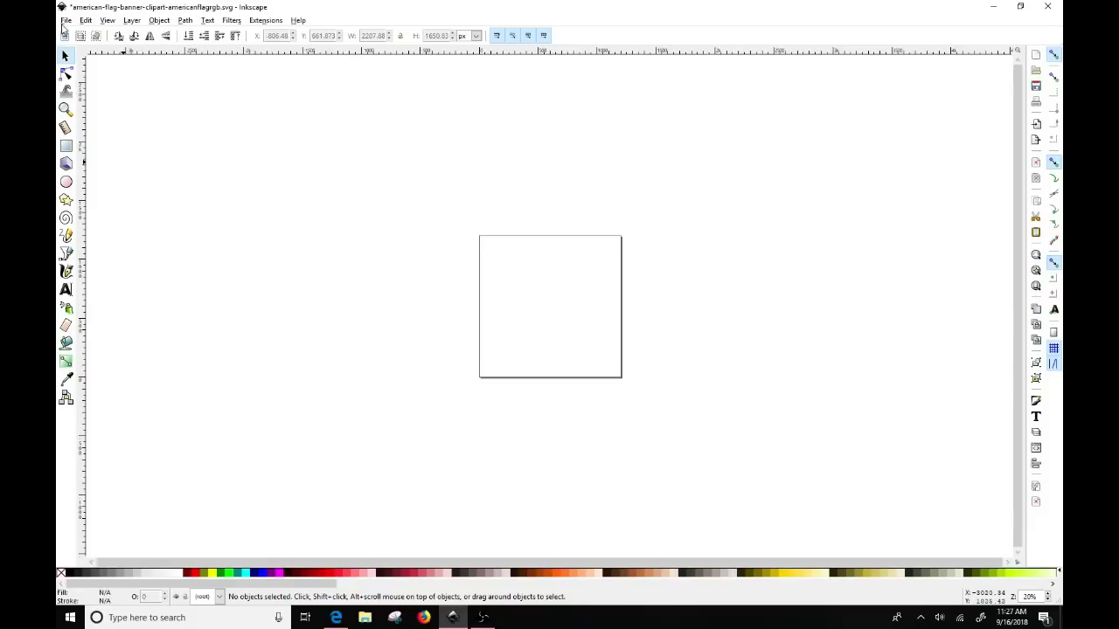
{"action": "left_click", "coordinate": [65, 21]}
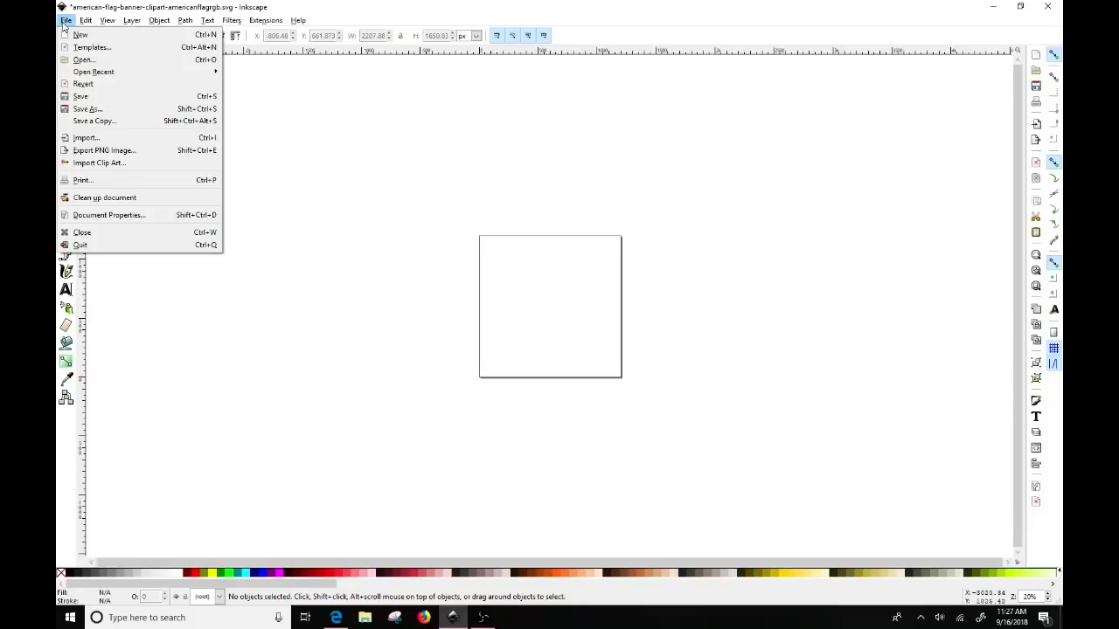
{"action": "left_click", "coordinate": [84, 139]}
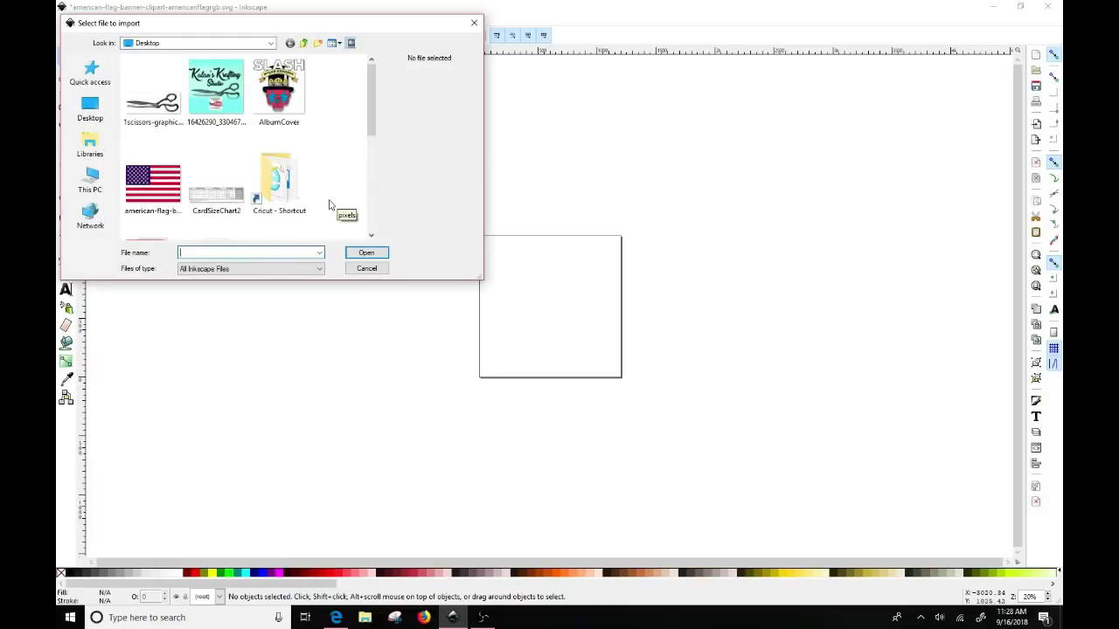
{"action": "left_click", "coordinate": [158, 188]}
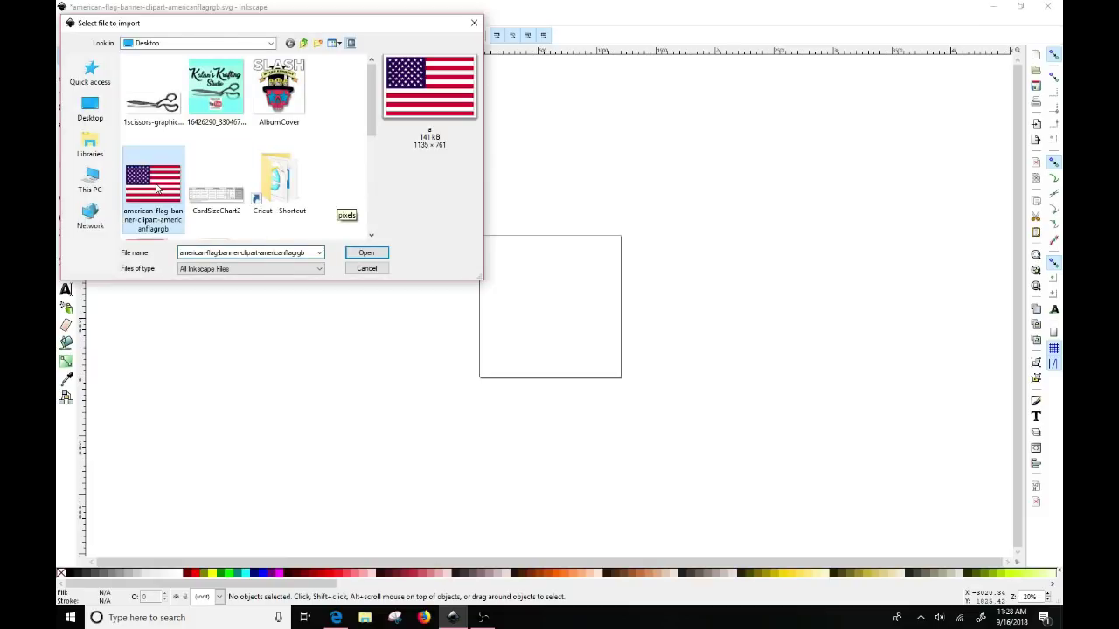
{"action": "left_click", "coordinate": [370, 257]}
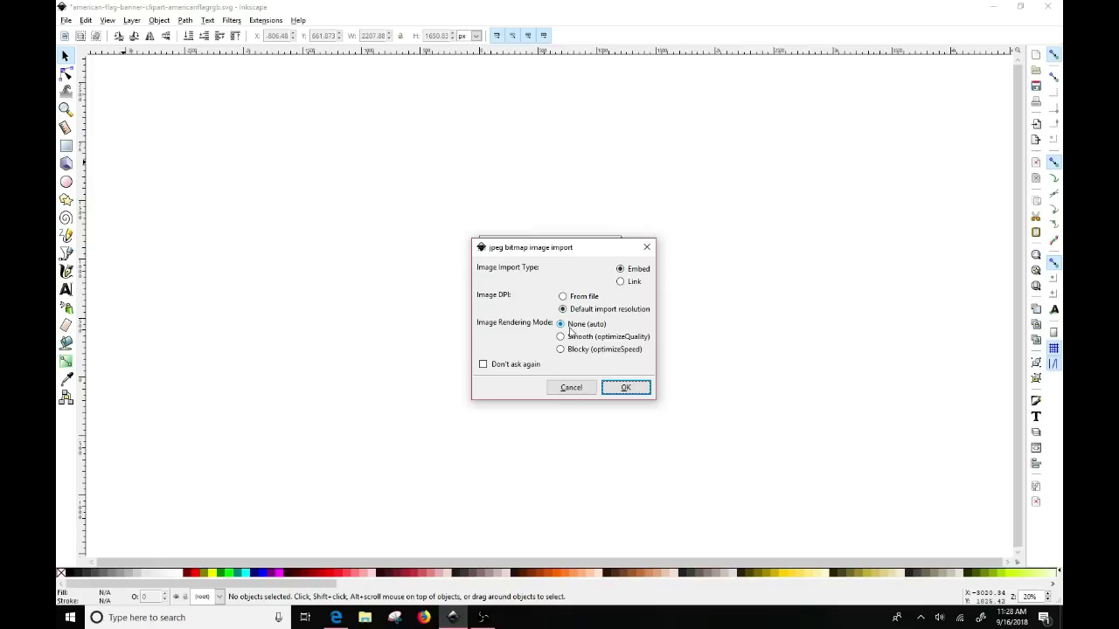
{"action": "left_click", "coordinate": [626, 388]}
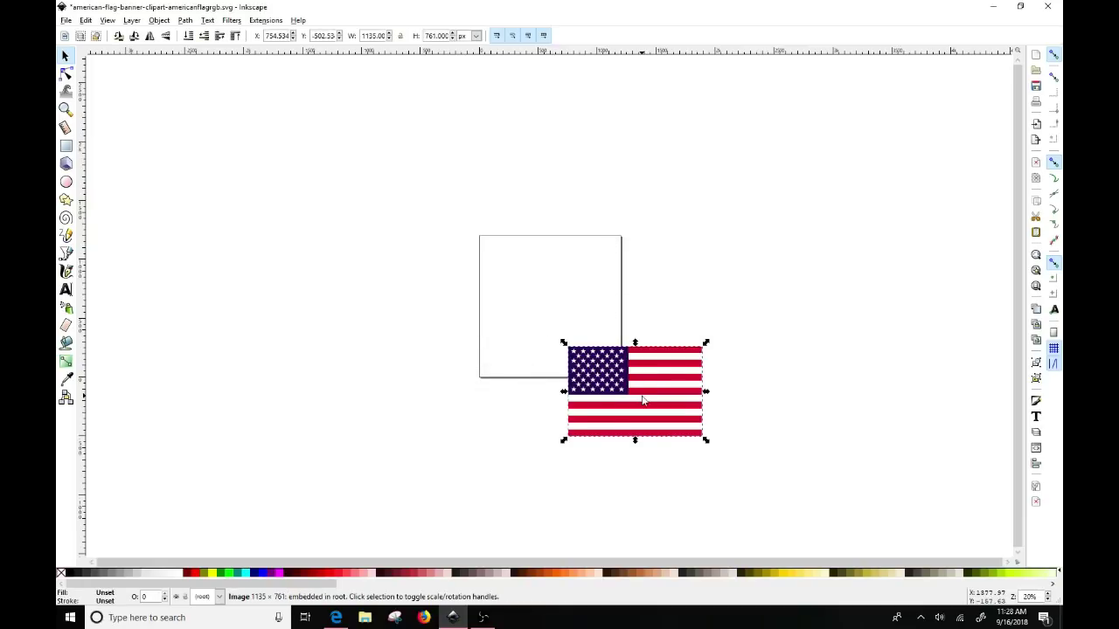
Step: Move the flag onto the page and scale it to about 1979 × 1549 px
{"action": "left_click_drag", "start_coordinate": [636, 396], "coordinate": [519, 284]}
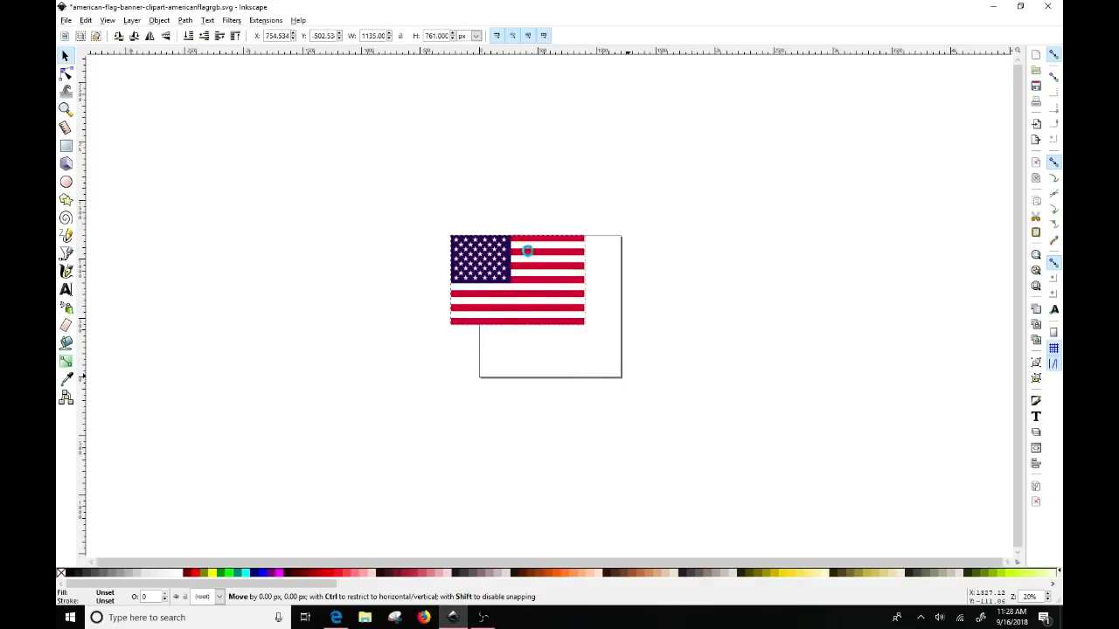
{"action": "left_click", "coordinate": [513, 283]}
{"action": "left_click_drag", "start_coordinate": [587, 328], "coordinate": [688, 417]}
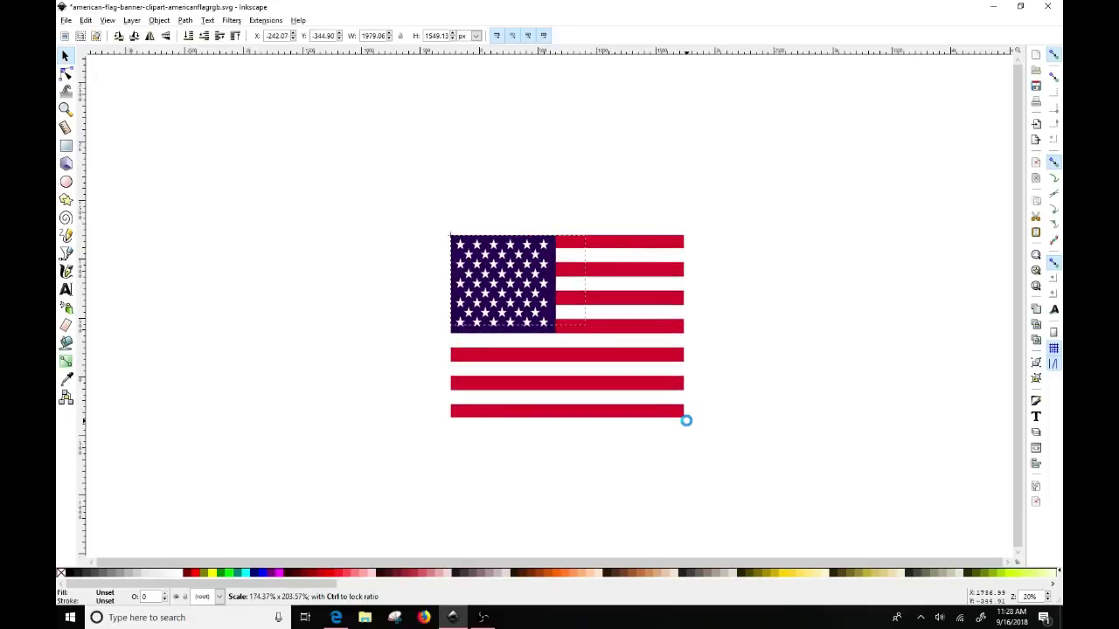
{"action": "left_click", "coordinate": [554, 323]}
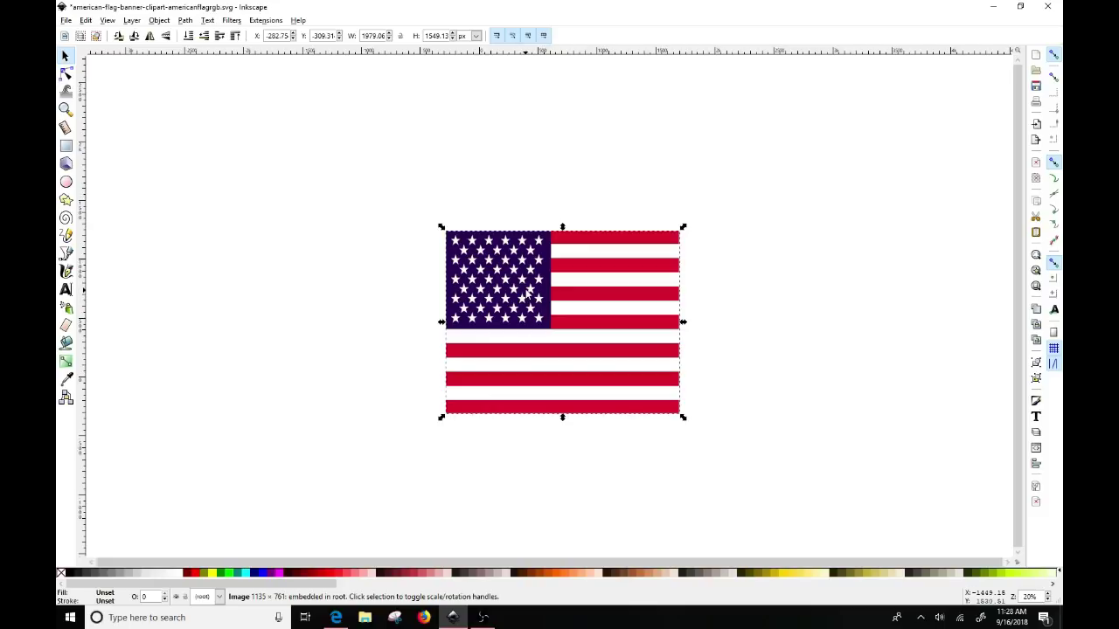
Step: Open Trace Bitmap in Colors mode and lower the scans from 3 to 2
{"action": "left_click", "coordinate": [184, 21]}
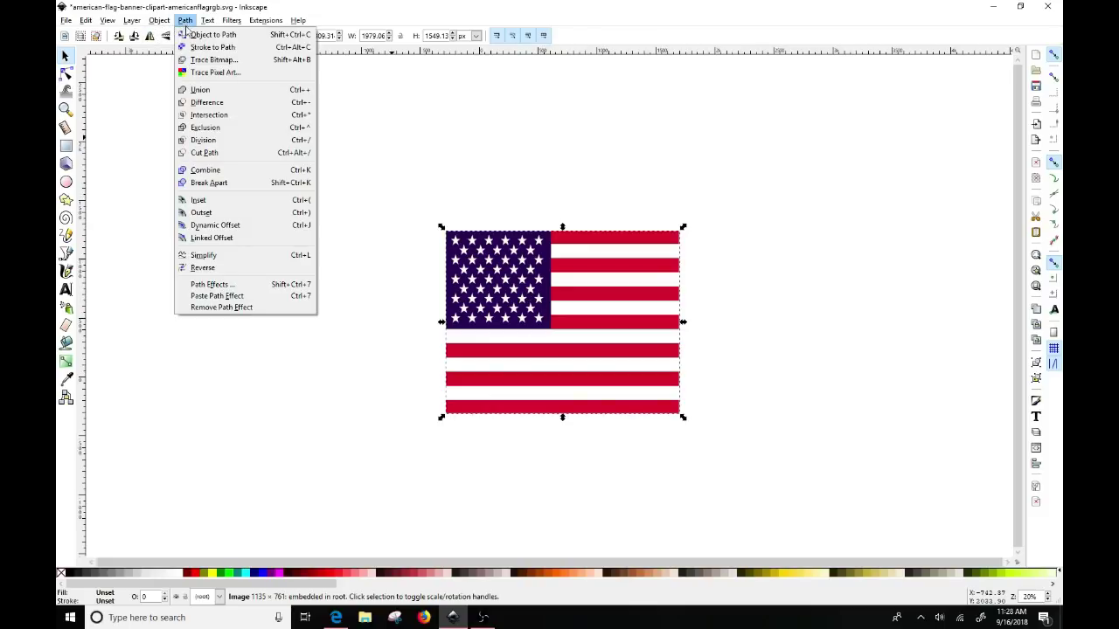
{"action": "left_click", "coordinate": [212, 60]}
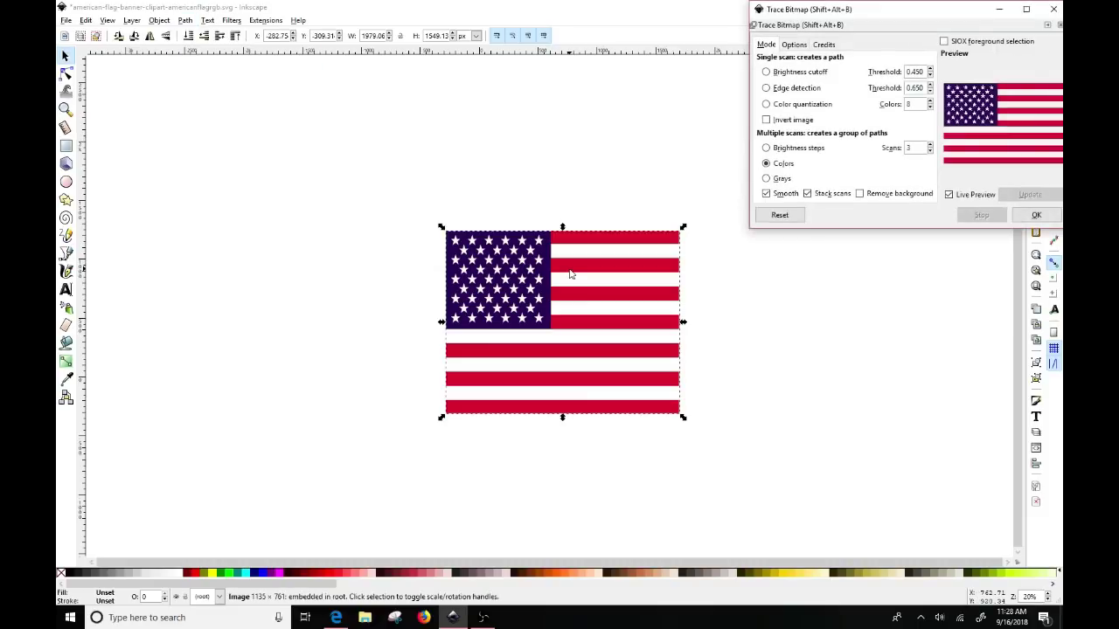
{"action": "left_click_drag", "start_coordinate": [914, 11], "coordinate": [869, 30]}
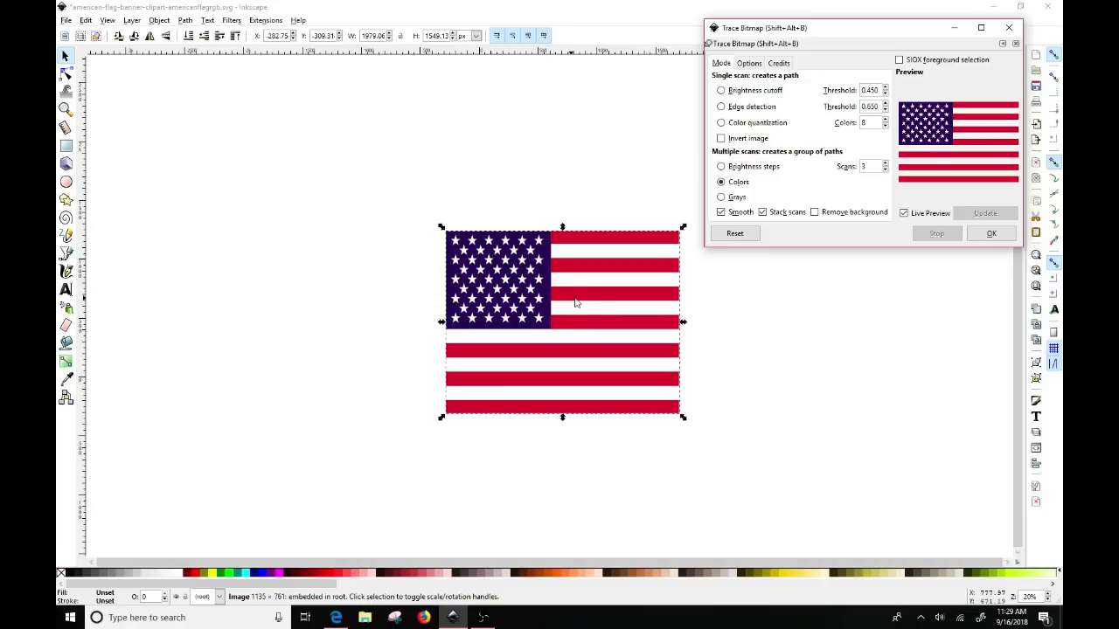
{"action": "left_click", "coordinate": [885, 171]}
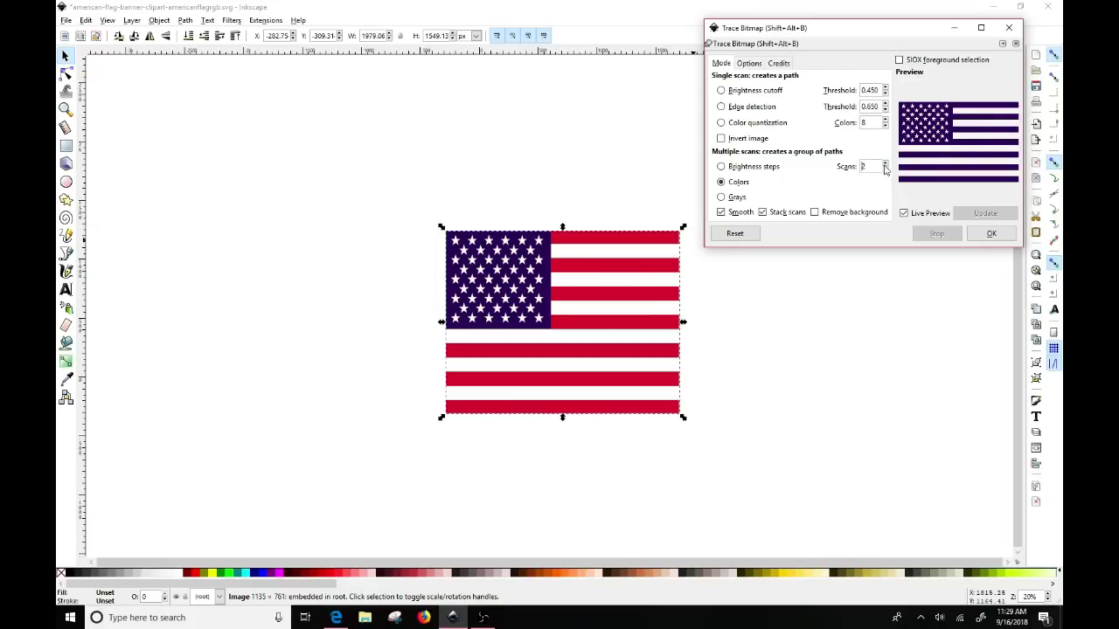
Step: Try several colour scan counts, settling on 3 scans
{"action": "left_click", "coordinate": [886, 165]}
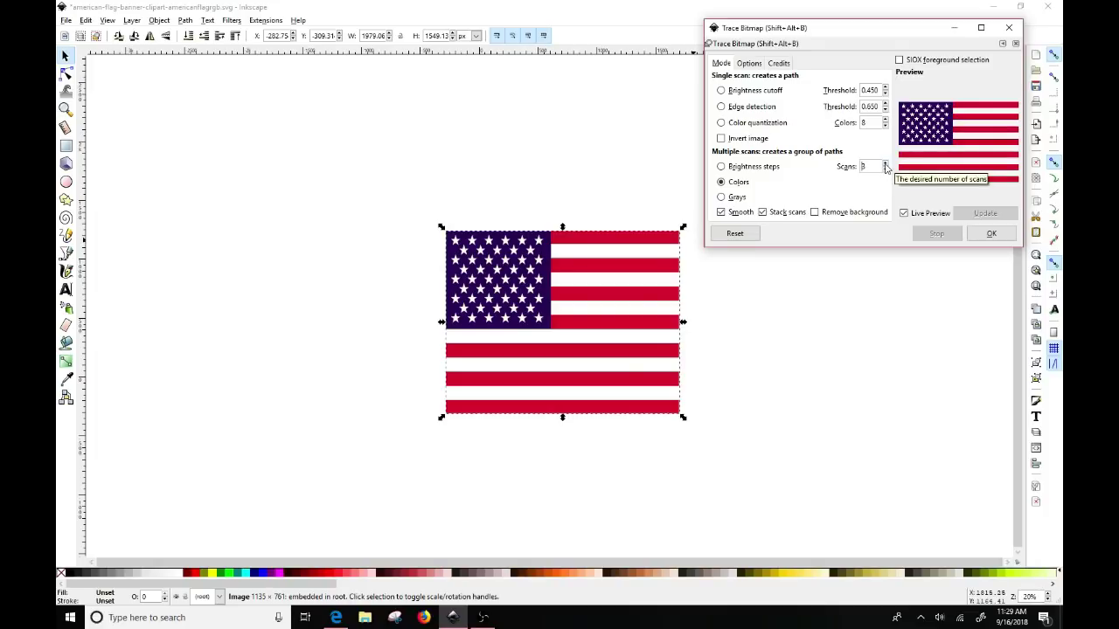
{"action": "left_click", "coordinate": [885, 164]}
{"action": "left_click", "coordinate": [886, 164]}
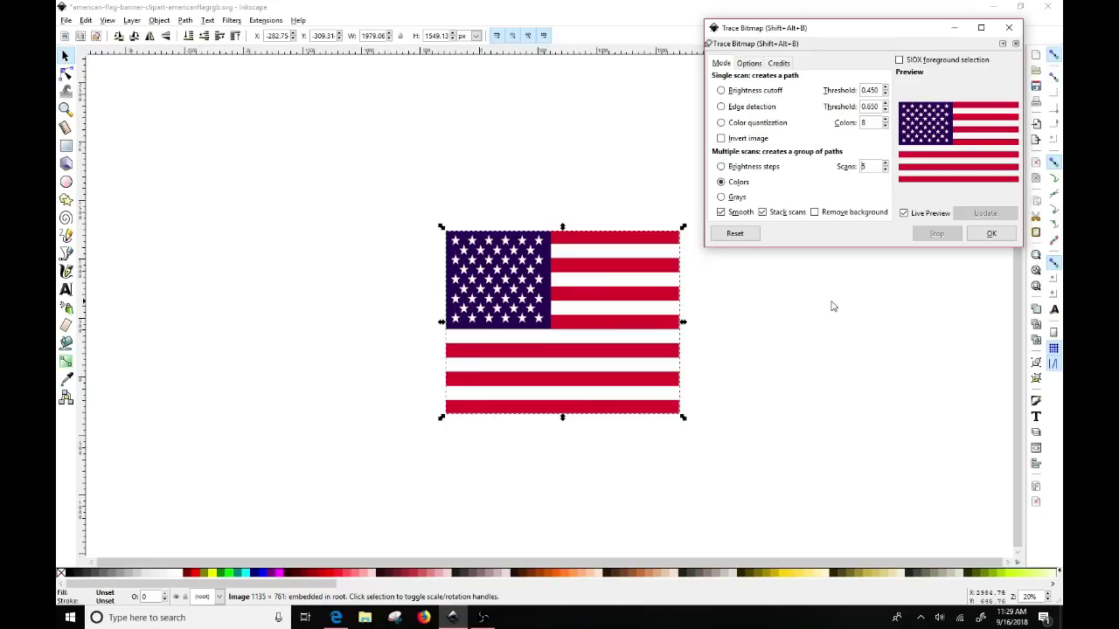
{"action": "left_click", "coordinate": [885, 165]}
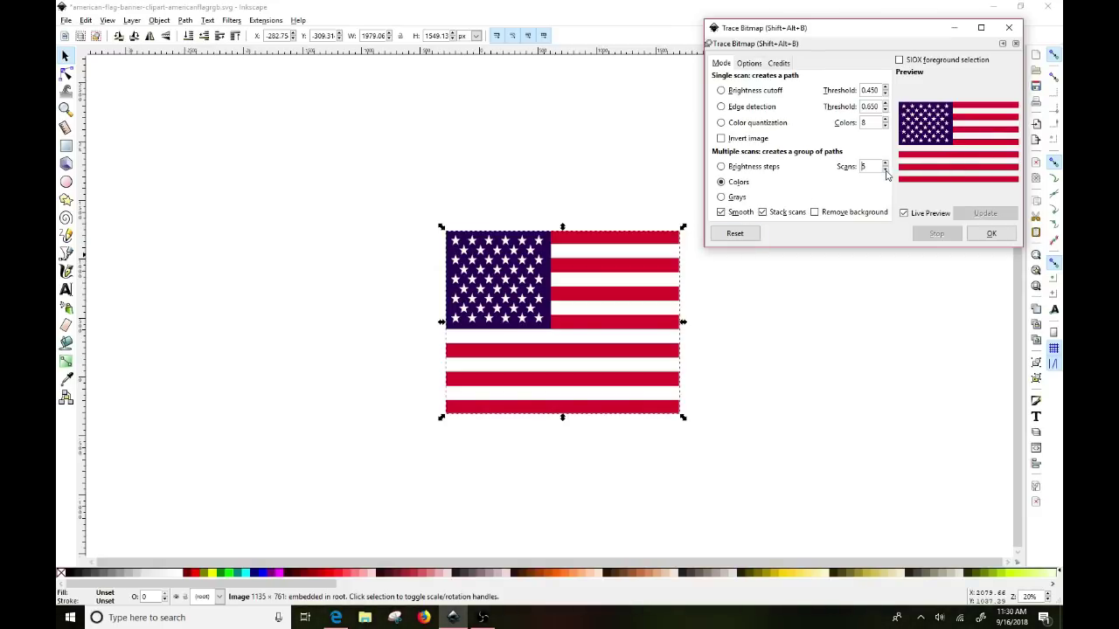
{"action": "left_click", "coordinate": [885, 171]}
{"action": "left_click", "coordinate": [885, 170]}
{"action": "left_click", "coordinate": [885, 171]}
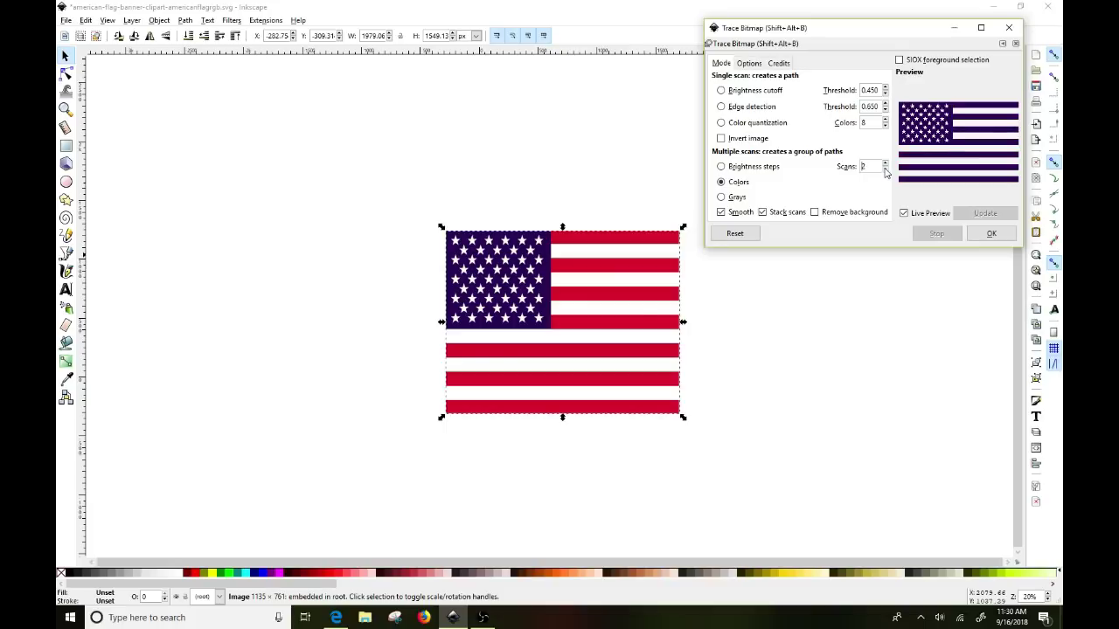
{"action": "left_click", "coordinate": [884, 163]}
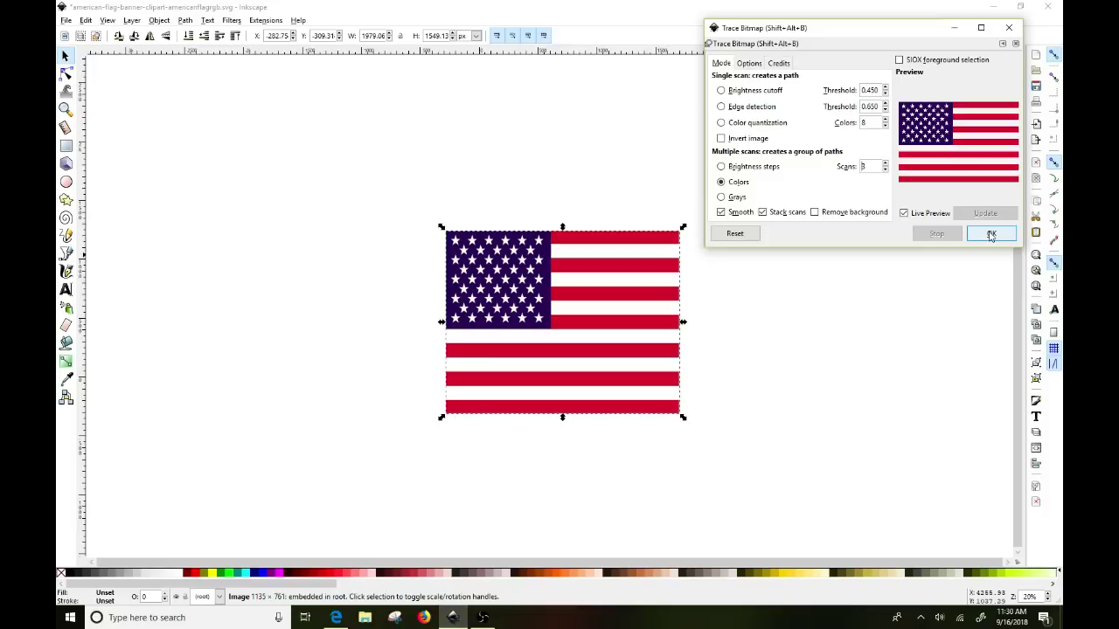
Step: Trace the flag with Colors mode and smoothing turned on
{"action": "left_click", "coordinate": [721, 181]}
{"action": "left_click", "coordinate": [721, 213]}
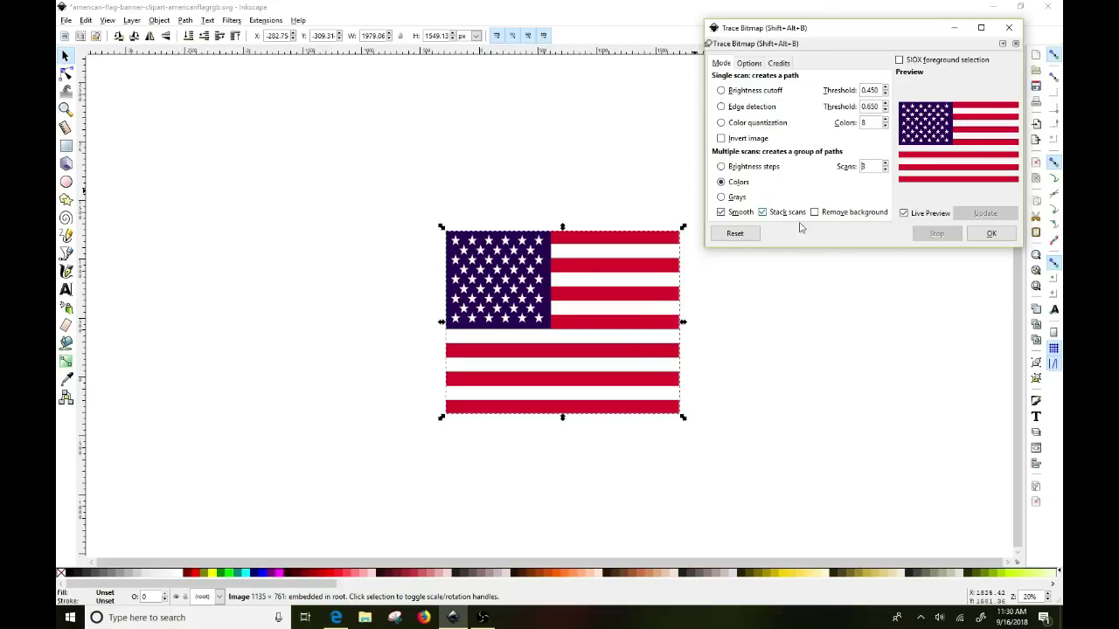
{"action": "left_click", "coordinate": [991, 235]}
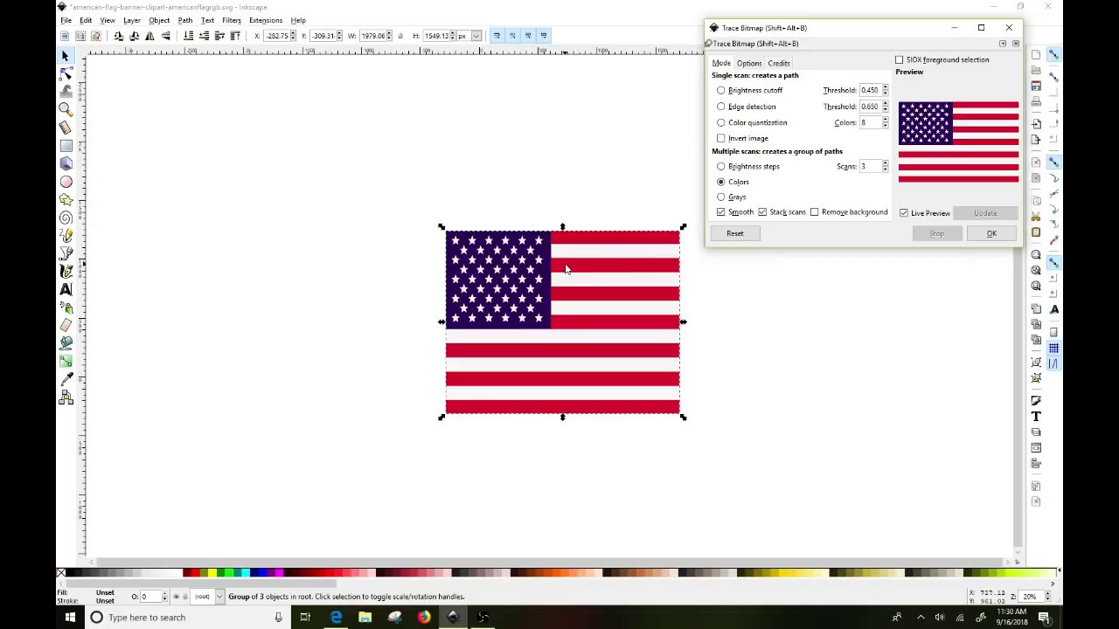
Step: Delete the original flag bitmap and move the trace back into its place
{"action": "left_click_drag", "start_coordinate": [553, 269], "coordinate": [411, 269]}
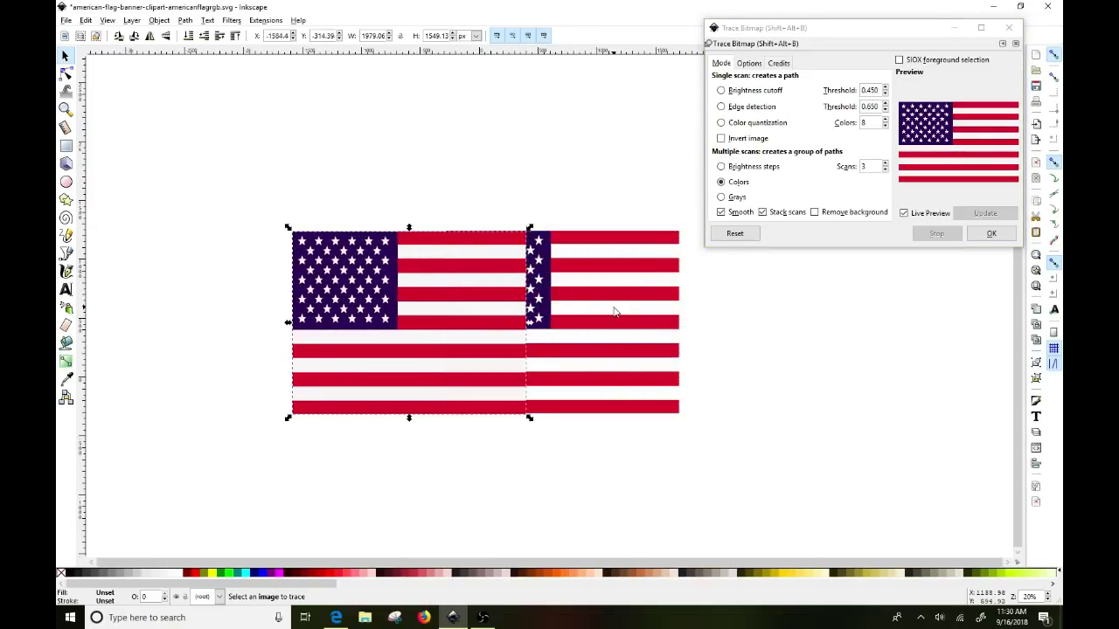
{"action": "left_click", "coordinate": [619, 289]}
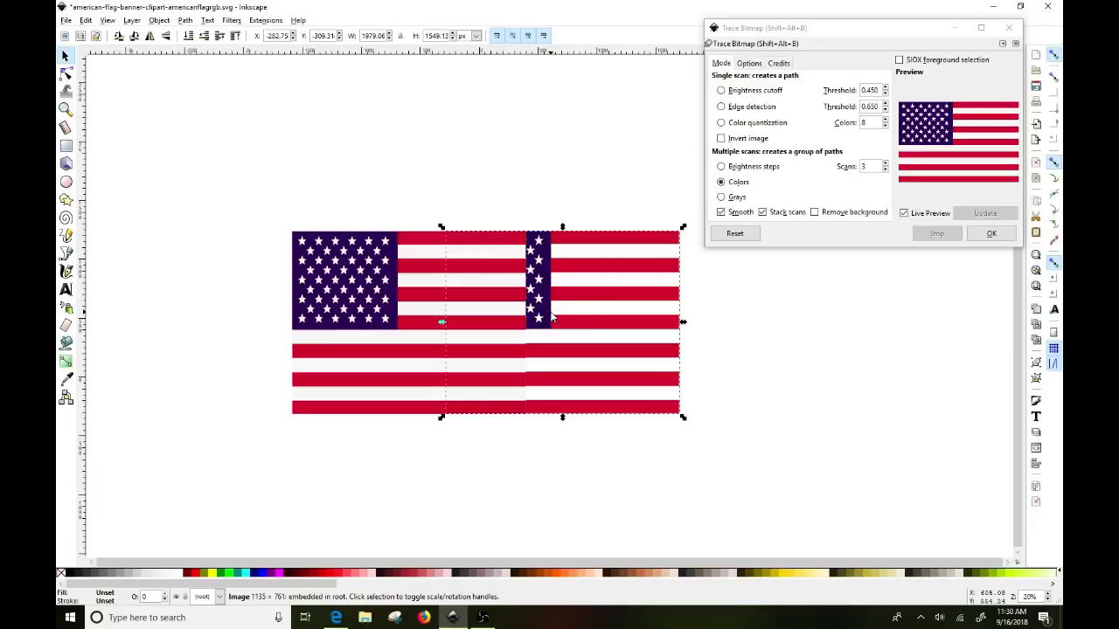
{"action": "key", "text": "Delete"}
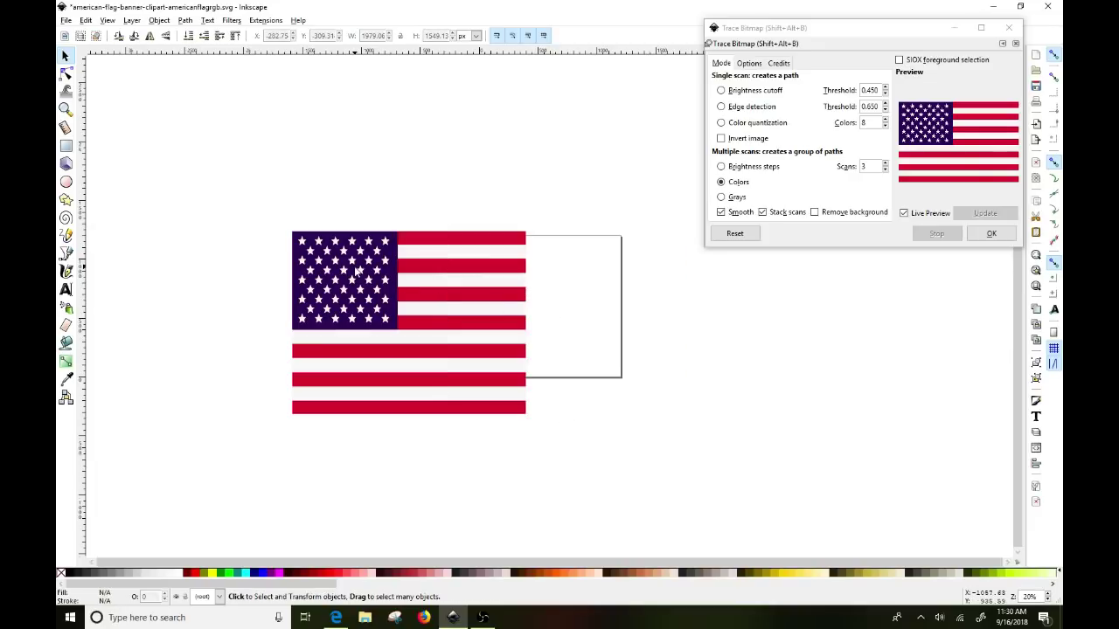
{"action": "mouse_move", "coordinate": [379, 257]}
{"action": "left_mouse_down"}
{"action": "mouse_move", "coordinate": [491, 256]}
{"action": "mouse_move", "coordinate": [456, 403]}
{"action": "left_mouse_up"}
{"action": "left_click_drag", "start_coordinate": [394, 253], "coordinate": [394, 253]}
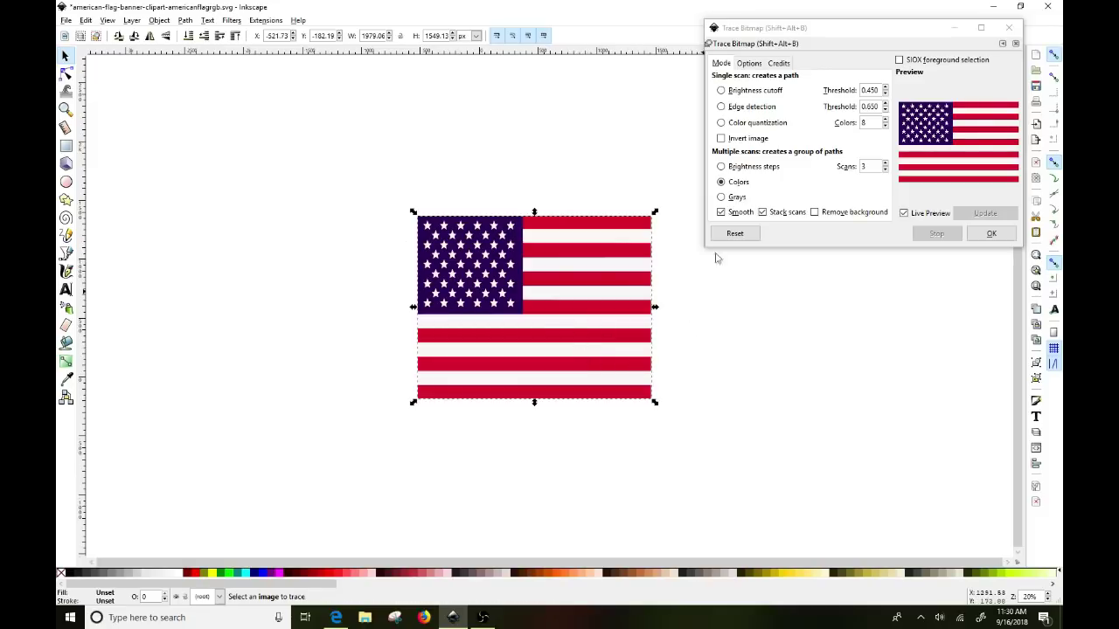
Step: Ungroup the trace and pull the red stripes and blue star field apart
{"action": "left_click", "coordinate": [158, 20]}
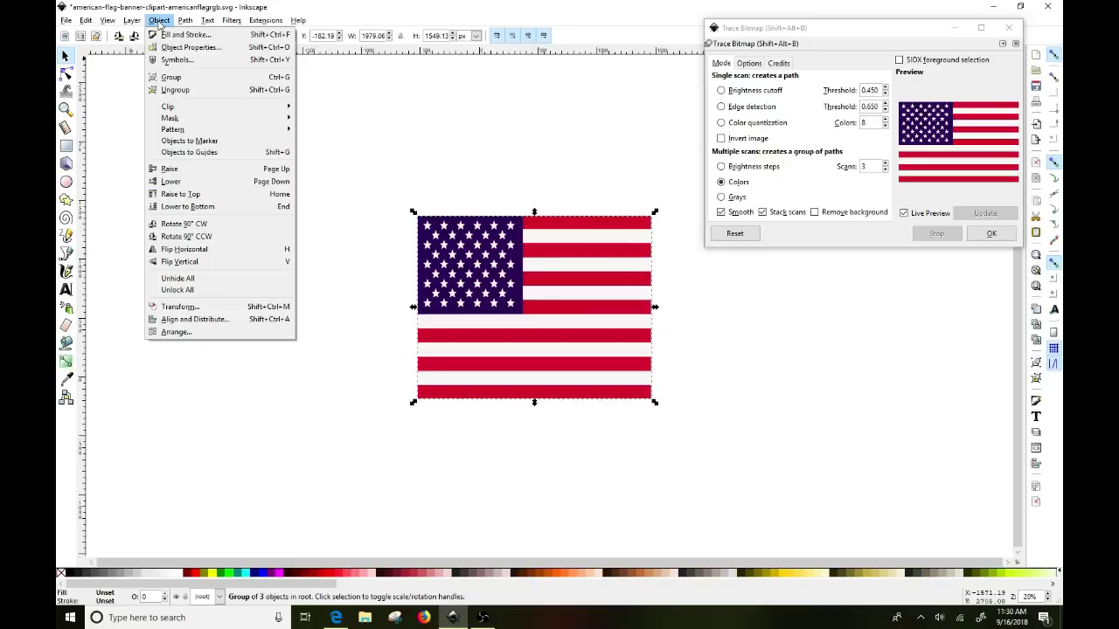
{"action": "left_click", "coordinate": [169, 91]}
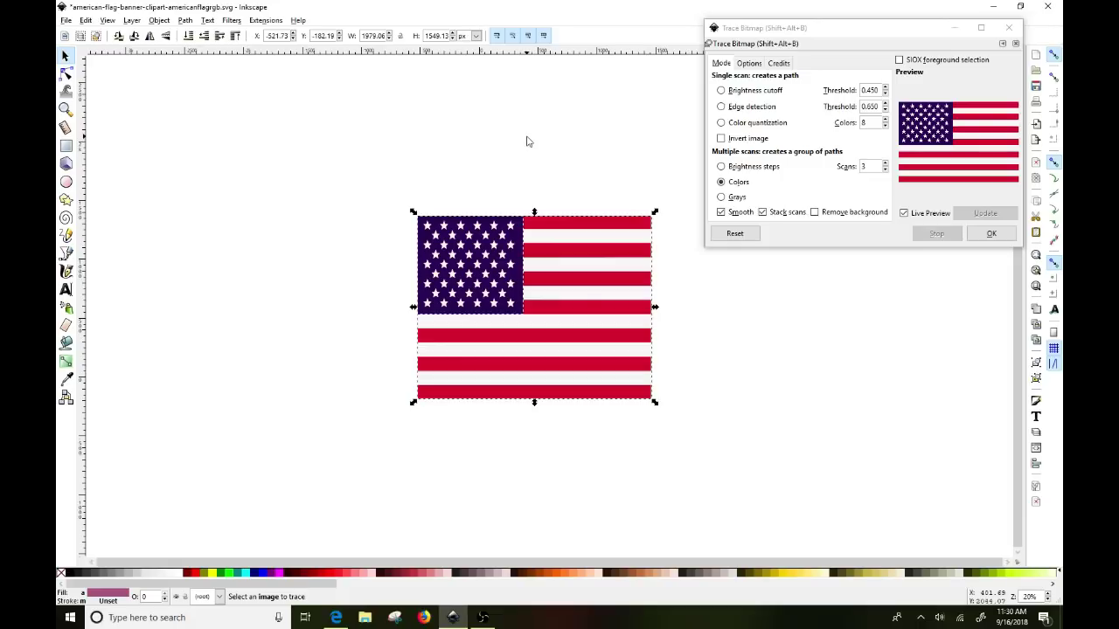
{"action": "left_click_drag", "start_coordinate": [550, 262], "coordinate": [289, 294]}
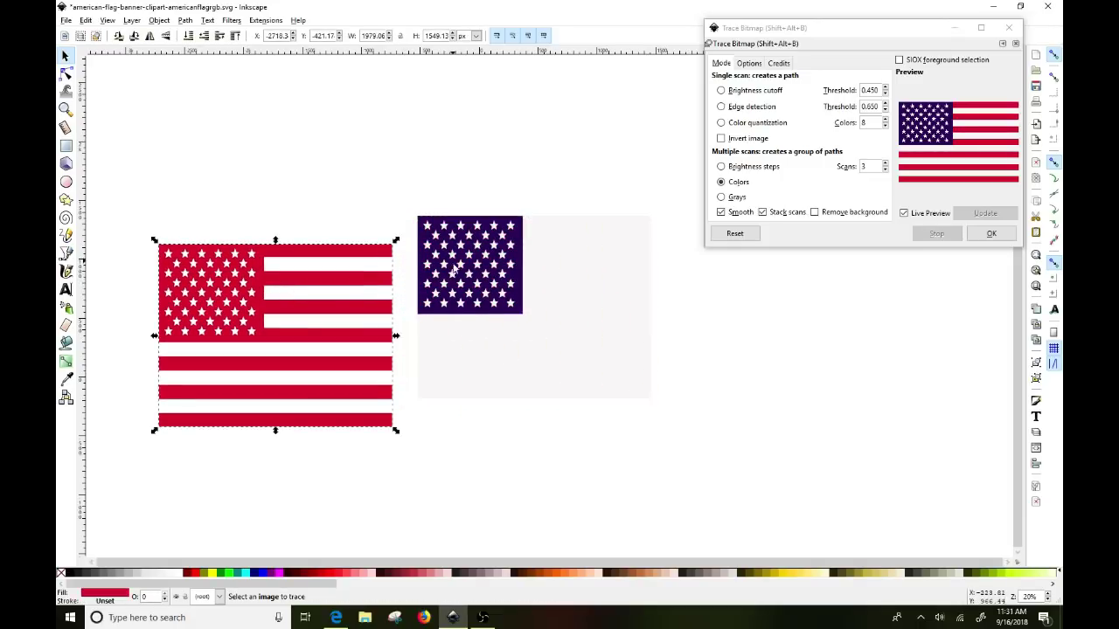
{"action": "left_click_drag", "start_coordinate": [452, 269], "coordinate": [542, 455]}
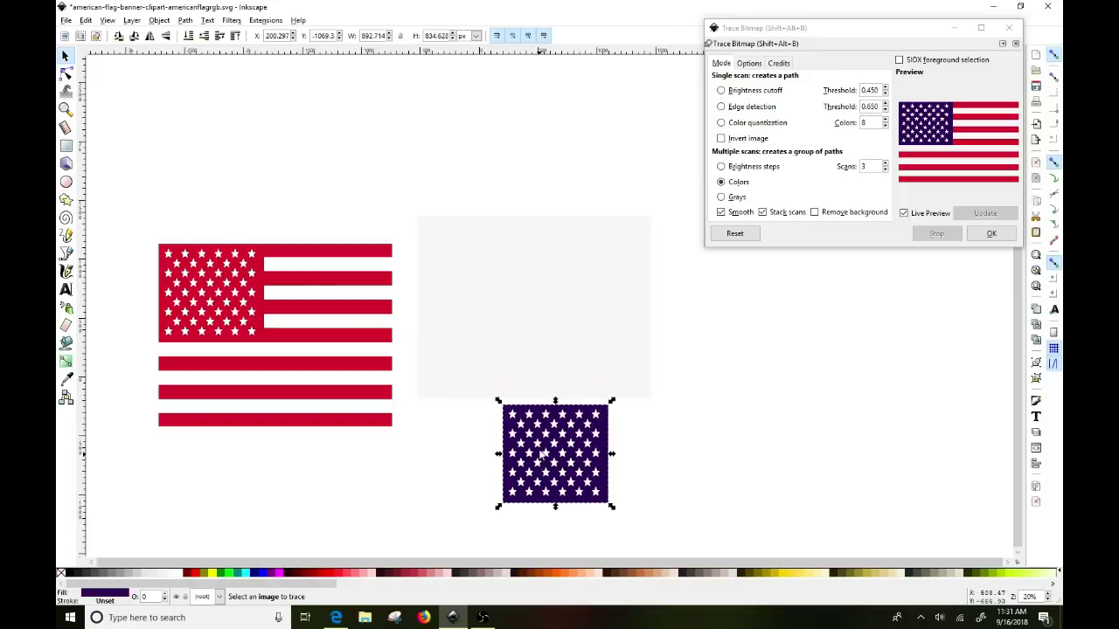
{"action": "left_click", "coordinate": [525, 305]}
Step: Close Trace Bitmap, then lay the red stripes on the pale rectangle and the stars in the canton
{"action": "left_click_drag", "start_coordinate": [525, 305], "coordinate": [519, 247]}
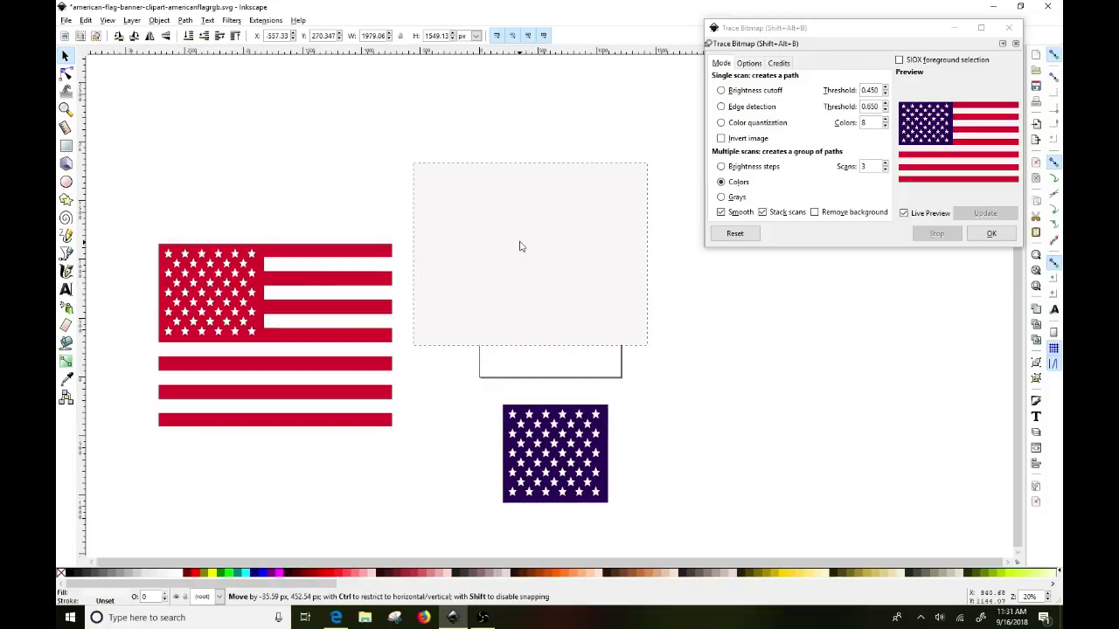
{"action": "left_click", "coordinate": [575, 480]}
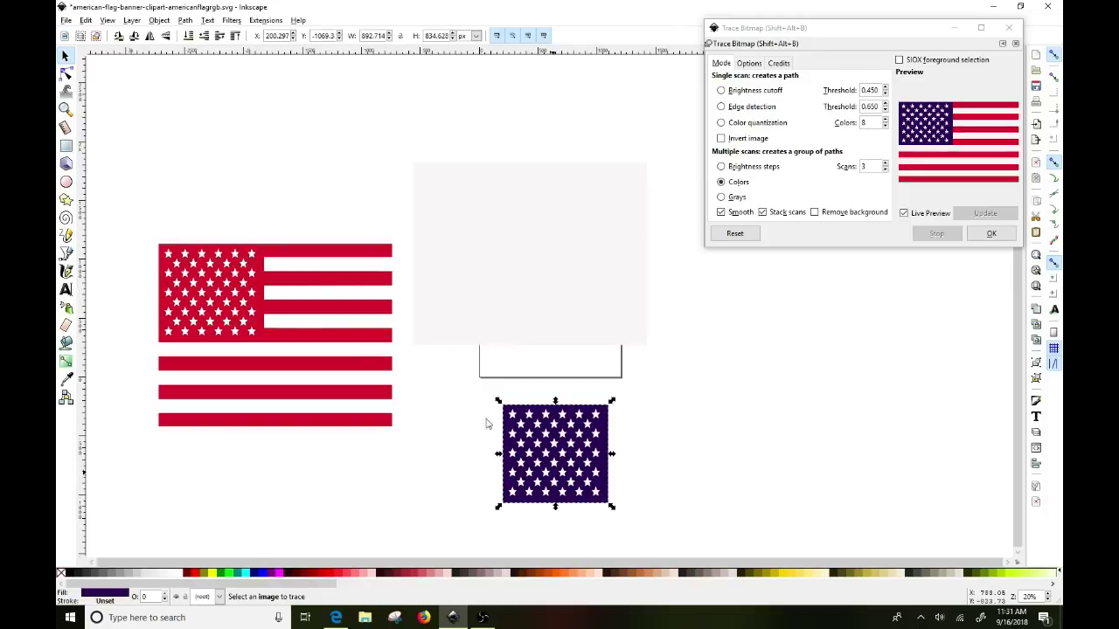
{"action": "left_click", "coordinate": [346, 360]}
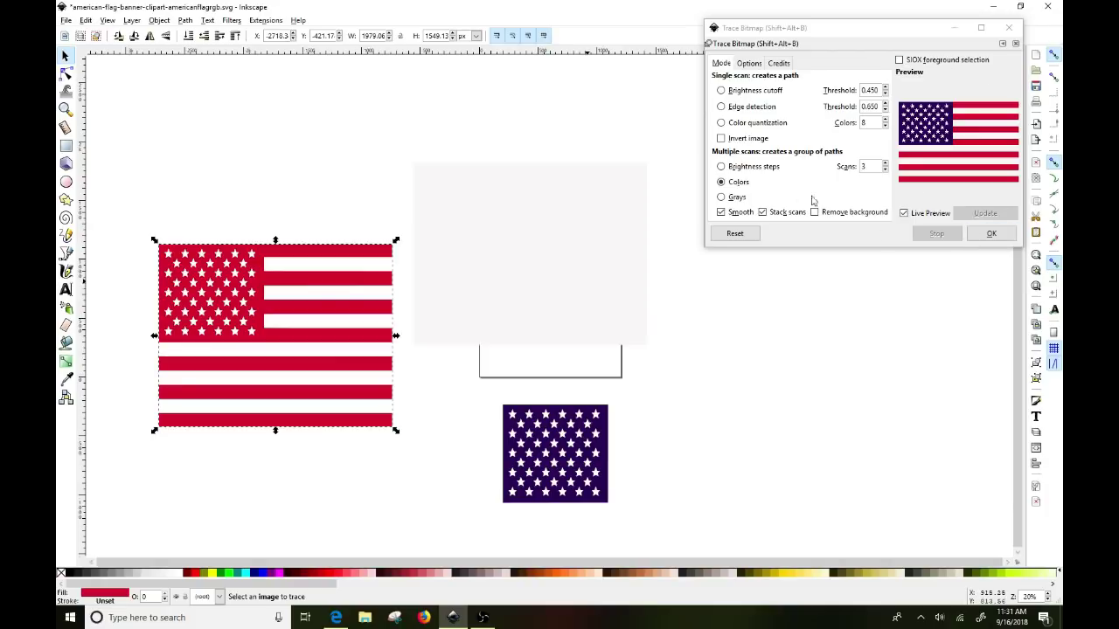
{"action": "left_click", "coordinate": [1008, 30]}
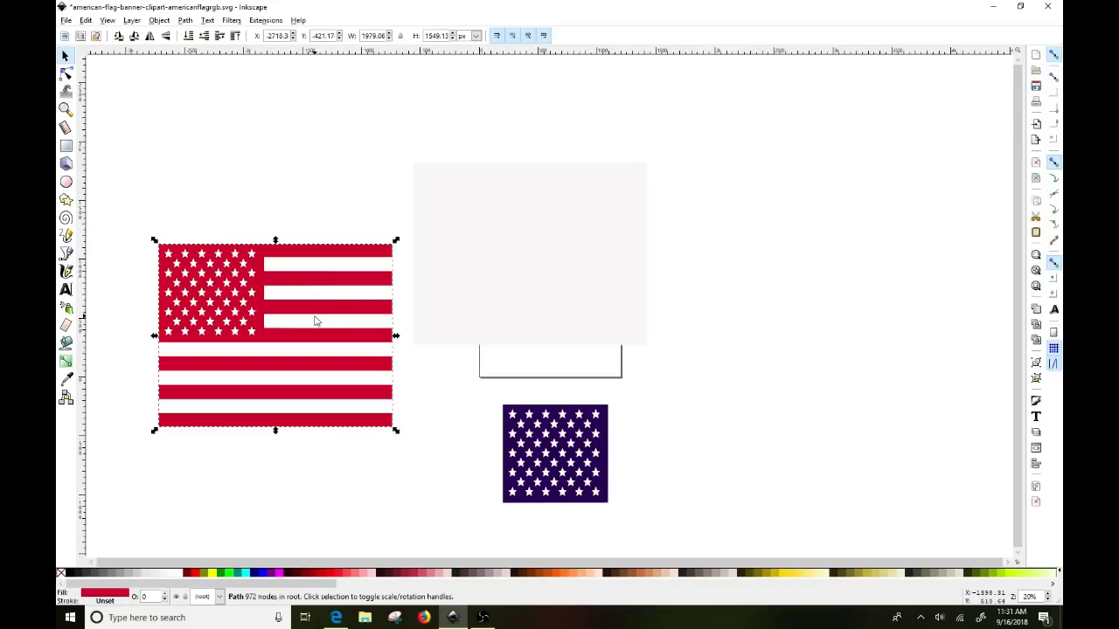
{"action": "left_click_drag", "start_coordinate": [332, 295], "coordinate": [590, 230]}
{"action": "left_click", "coordinate": [543, 456]}
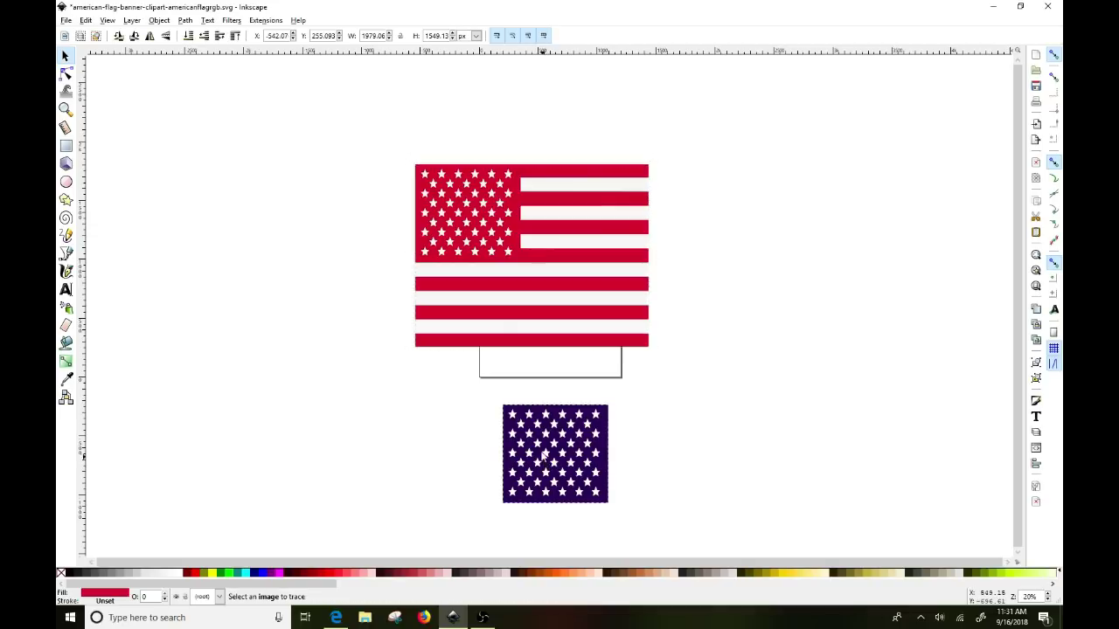
{"action": "left_click_drag", "start_coordinate": [543, 456], "coordinate": [455, 219]}
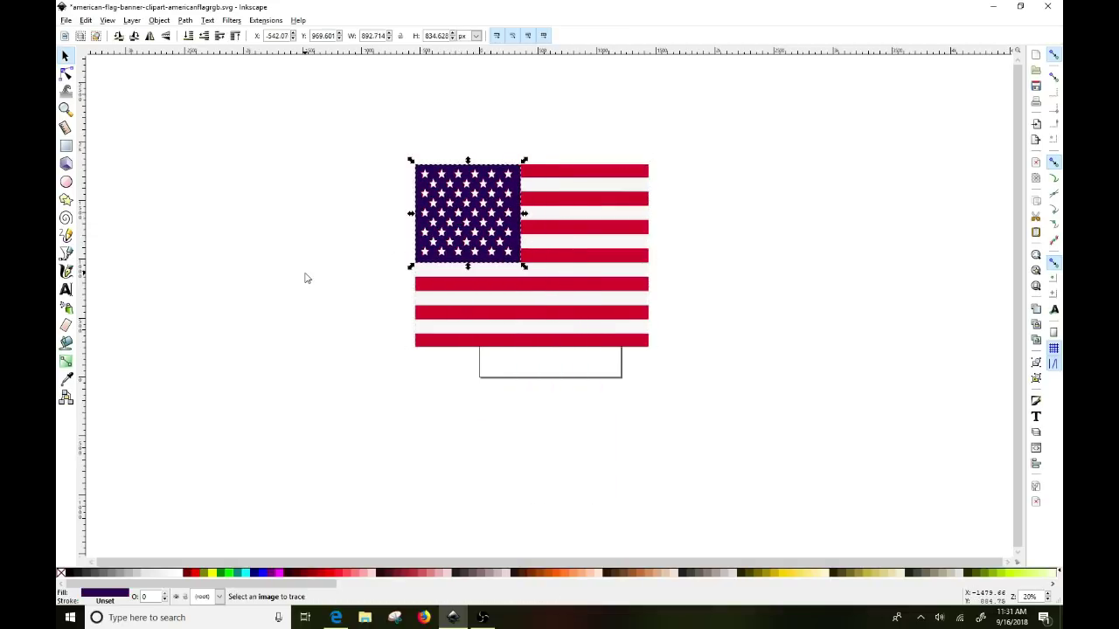
{"action": "left_click", "coordinate": [308, 151]}
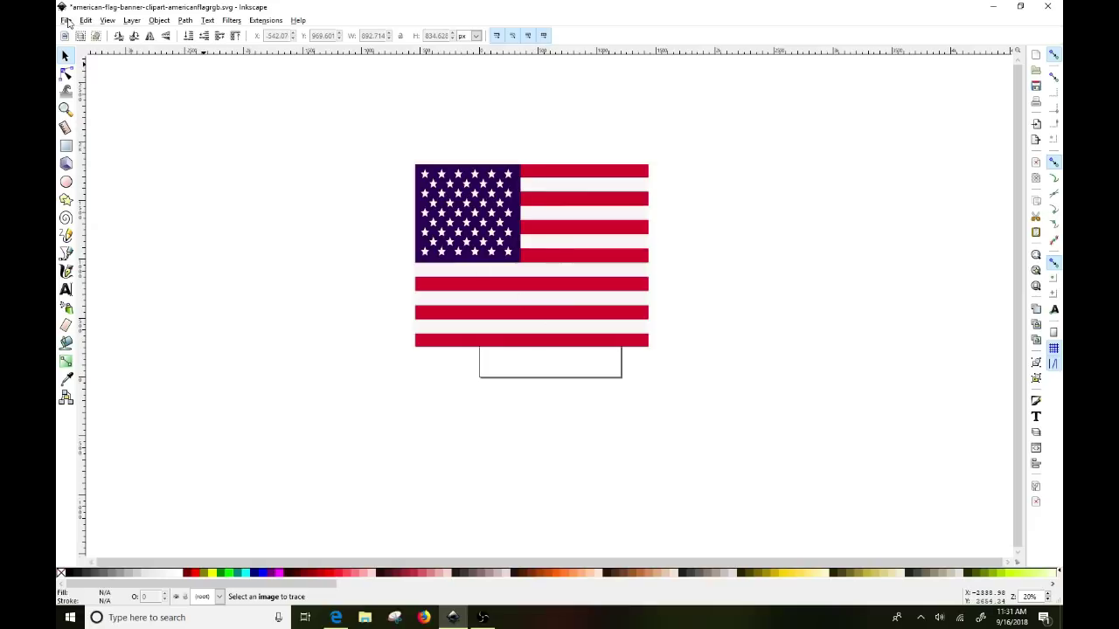
Step: Save the flag as Plain SVG (*.svg) named american-flag-banner-clipart-americanflagrgb
{"action": "left_click", "coordinate": [67, 21]}
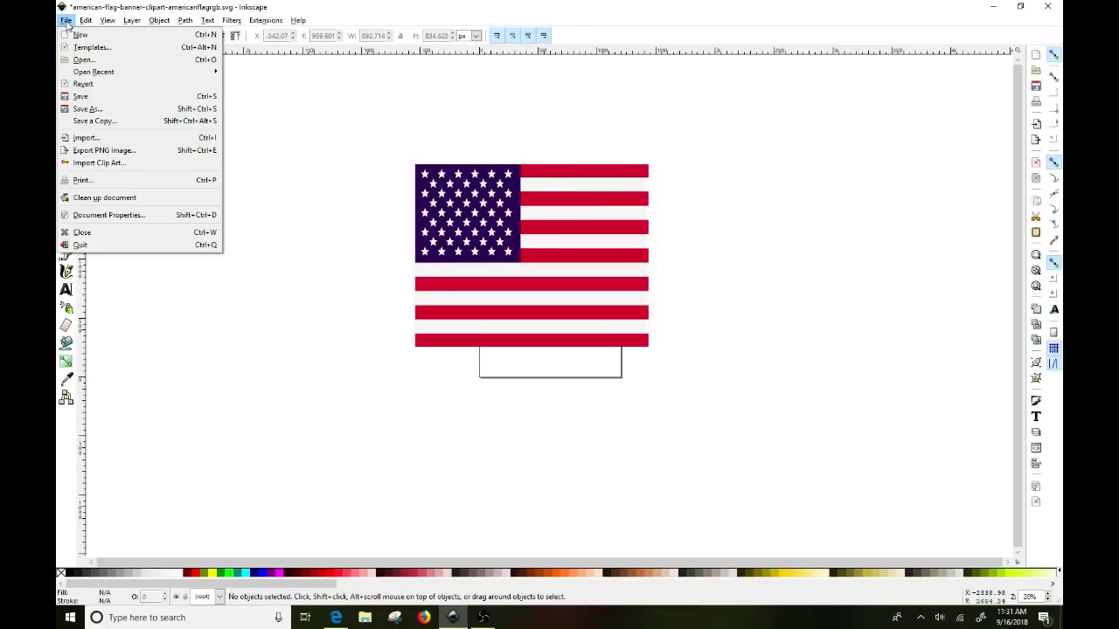
{"action": "left_click", "coordinate": [87, 109]}
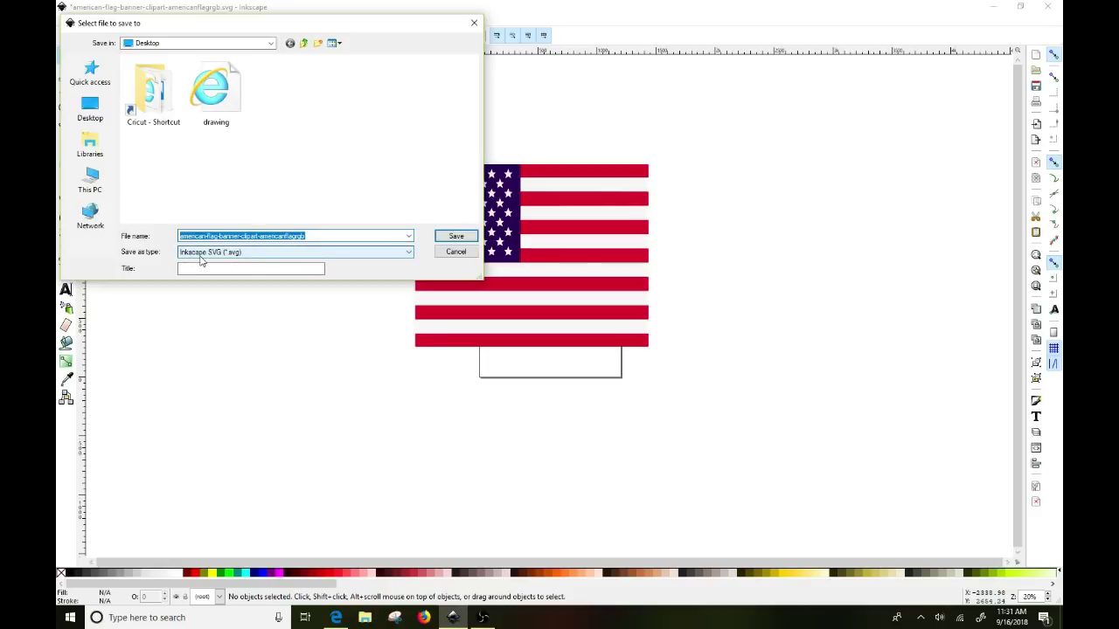
{"action": "left_click", "coordinate": [410, 254]}
{"action": "left_click", "coordinate": [295, 271]}
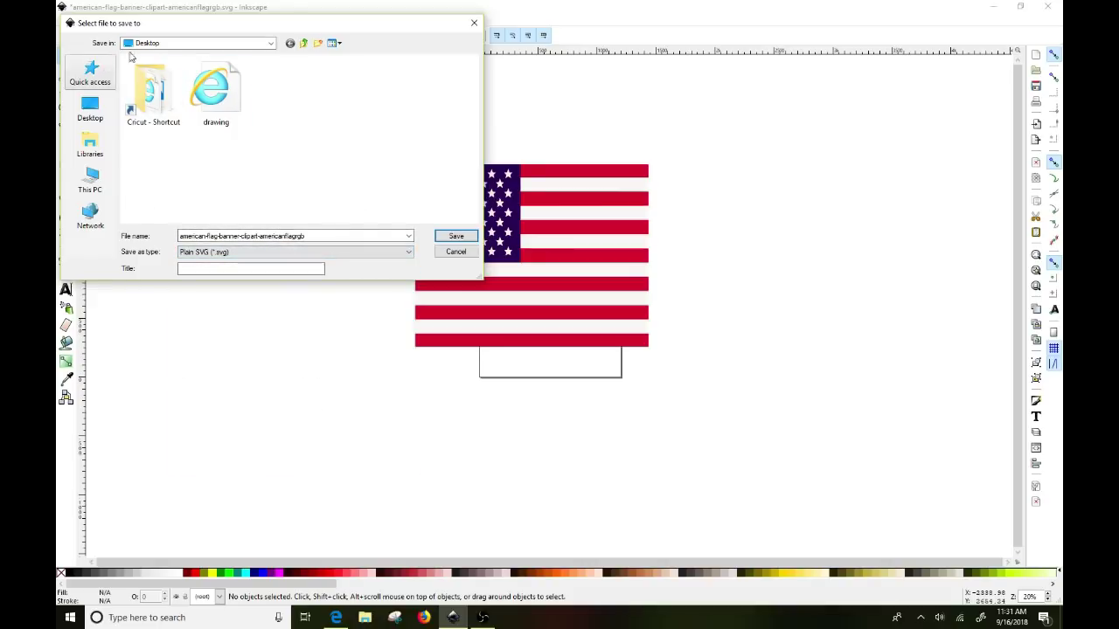
{"action": "left_click", "coordinate": [457, 237]}
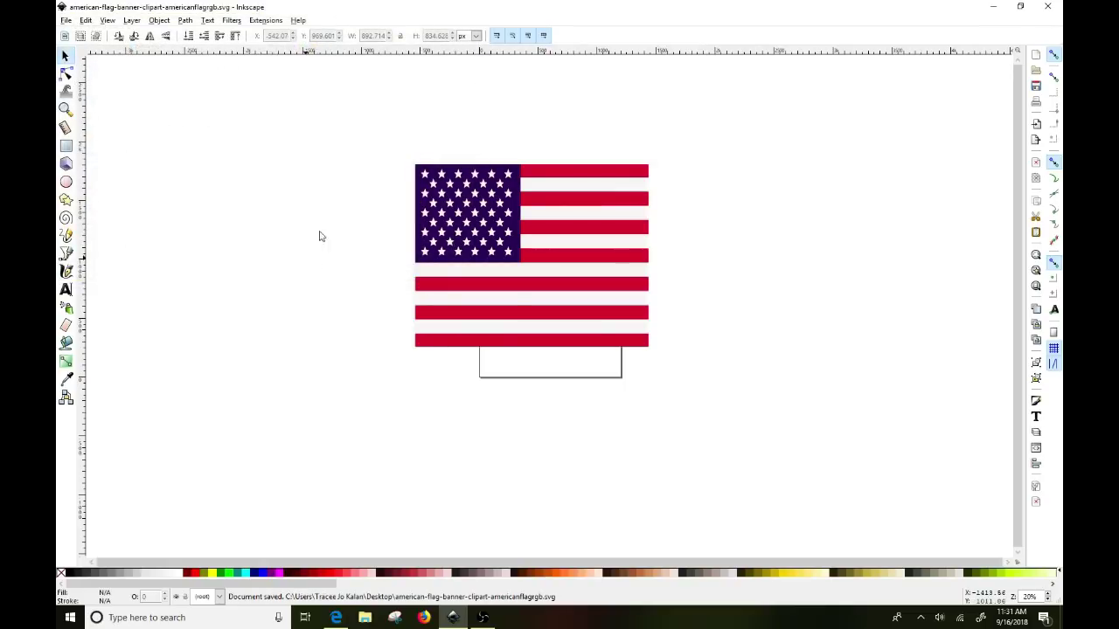
Step: On Cricut's Upload page, delete the old American flag upload and confirm with Yes
{"action": "left_click", "coordinate": [993, 11]}
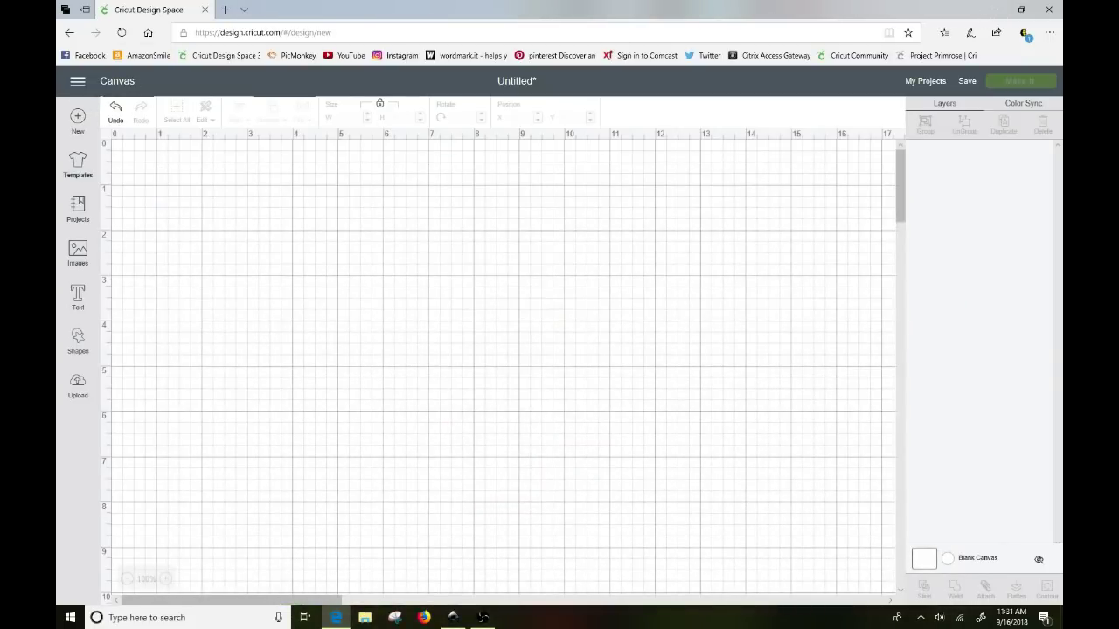
{"action": "left_click", "coordinate": [78, 387]}
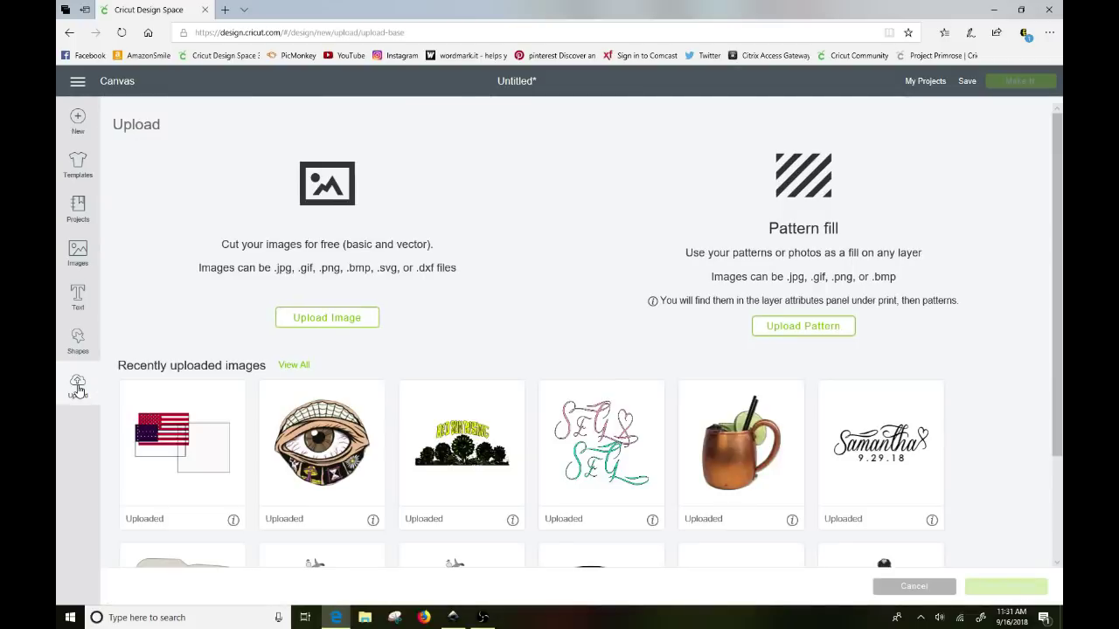
{"action": "left_click", "coordinate": [233, 521]}
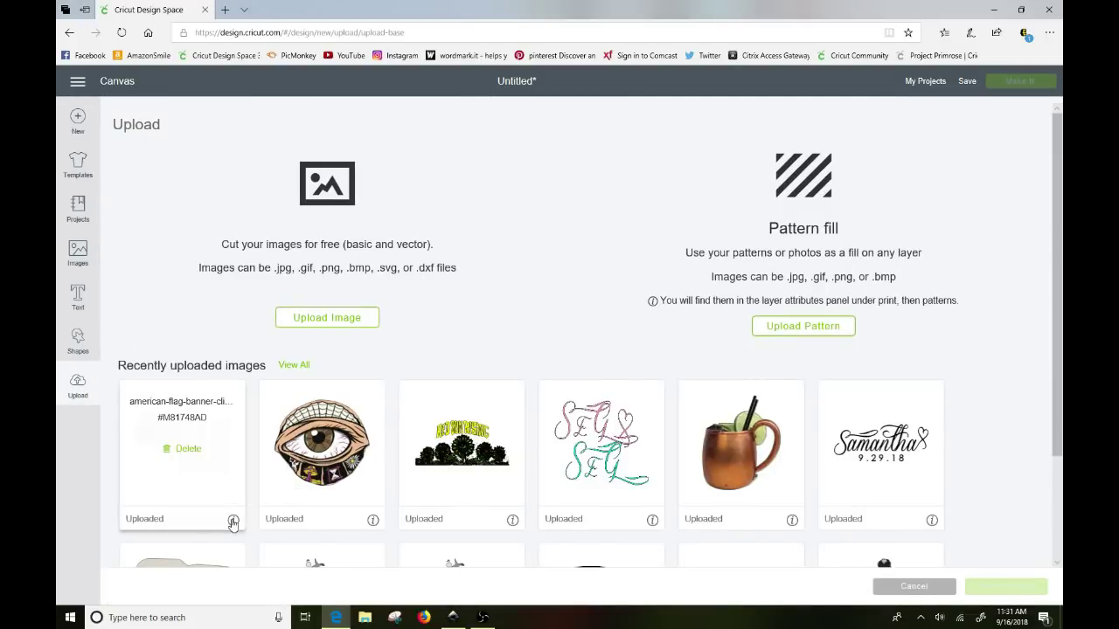
{"action": "left_click", "coordinate": [187, 449]}
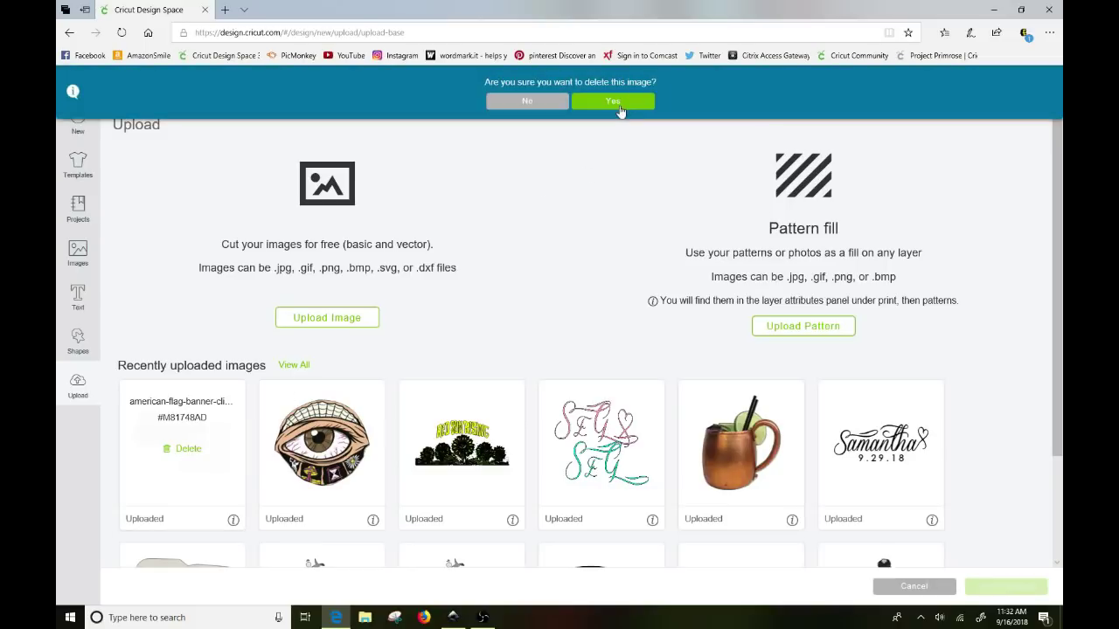
{"action": "left_click", "coordinate": [620, 103]}
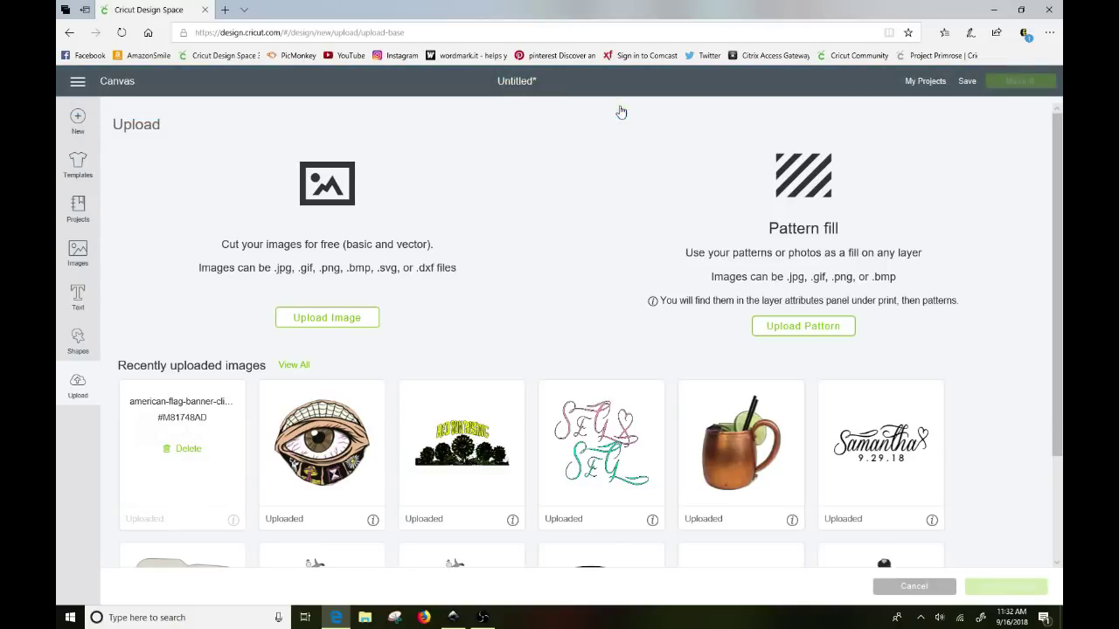
Step: Upload american-flag-banner-clipart-americanflagrgb.svg from the Desktop and save it
{"action": "left_click", "coordinate": [326, 318]}
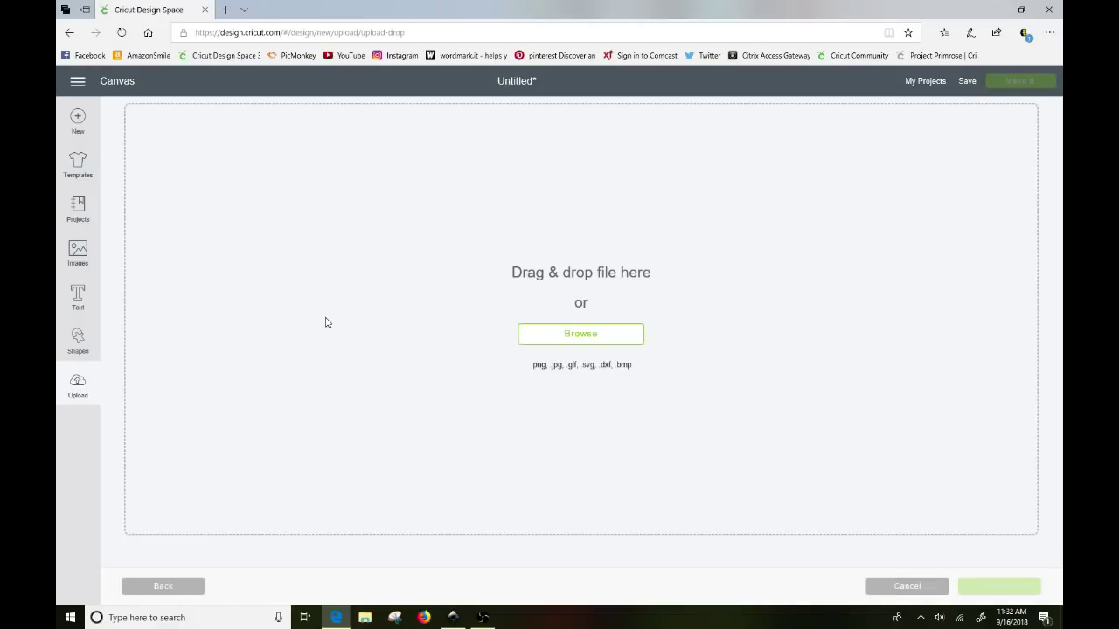
{"action": "left_click", "coordinate": [568, 337]}
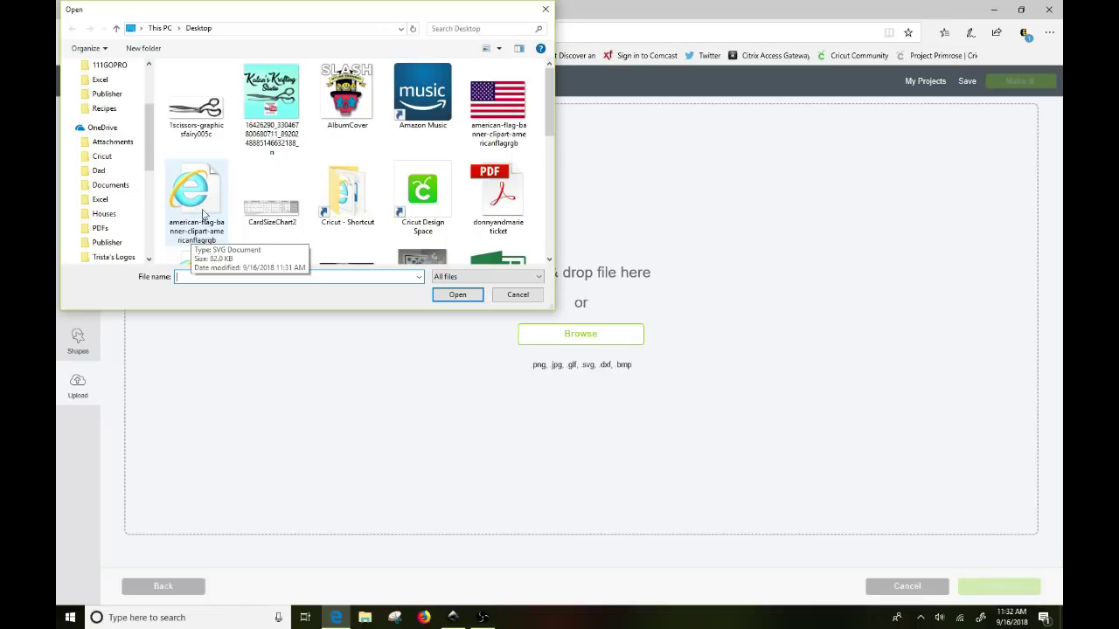
{"action": "left_click", "coordinate": [210, 213]}
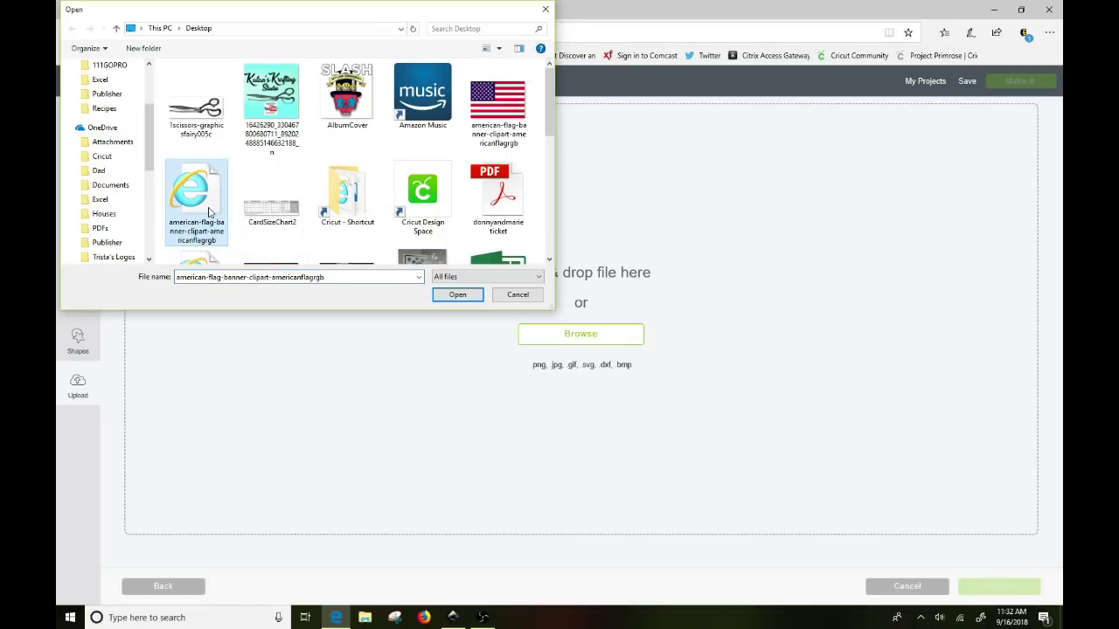
{"action": "left_click", "coordinate": [455, 297]}
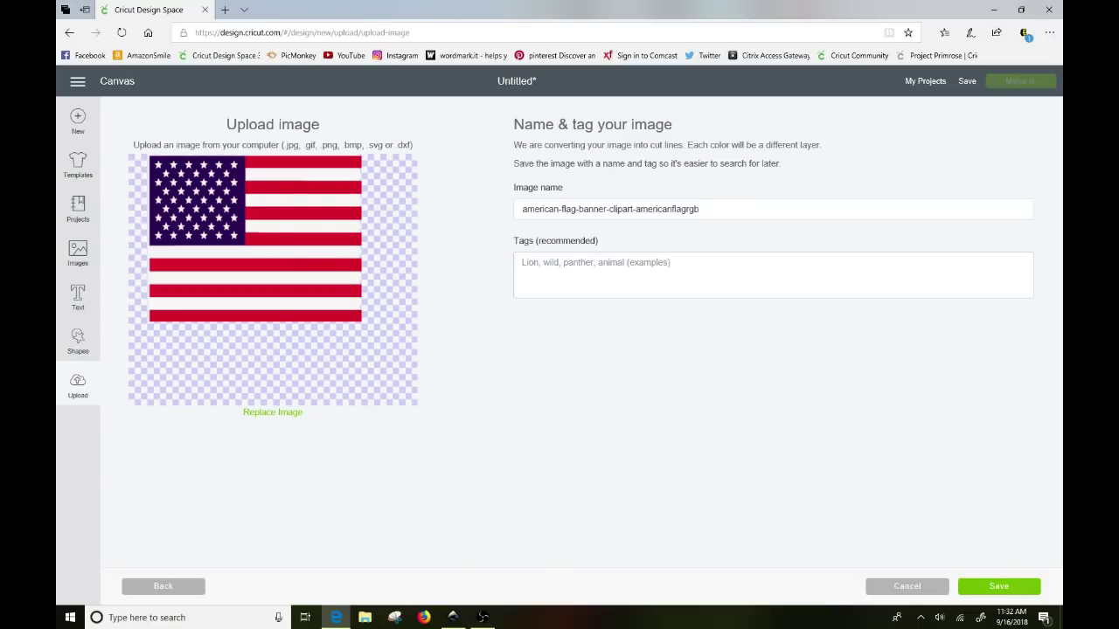
{"action": "left_click", "coordinate": [1001, 588]}
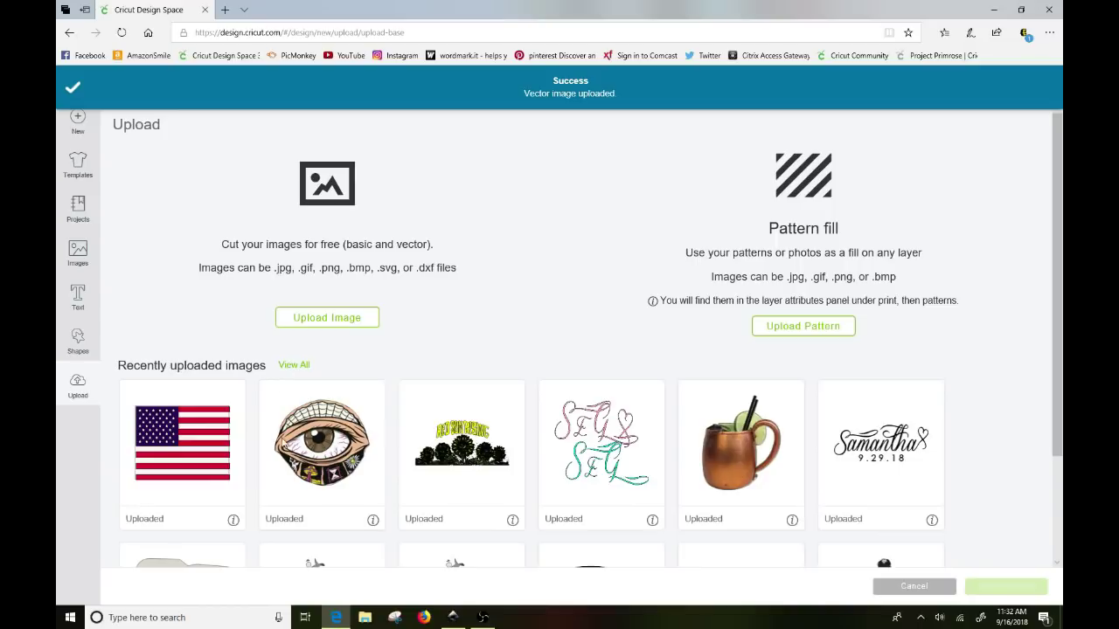
Step: Insert the uploaded flag image onto the Design Space canvas and zoom out to see it
{"action": "left_click", "coordinate": [201, 507]}
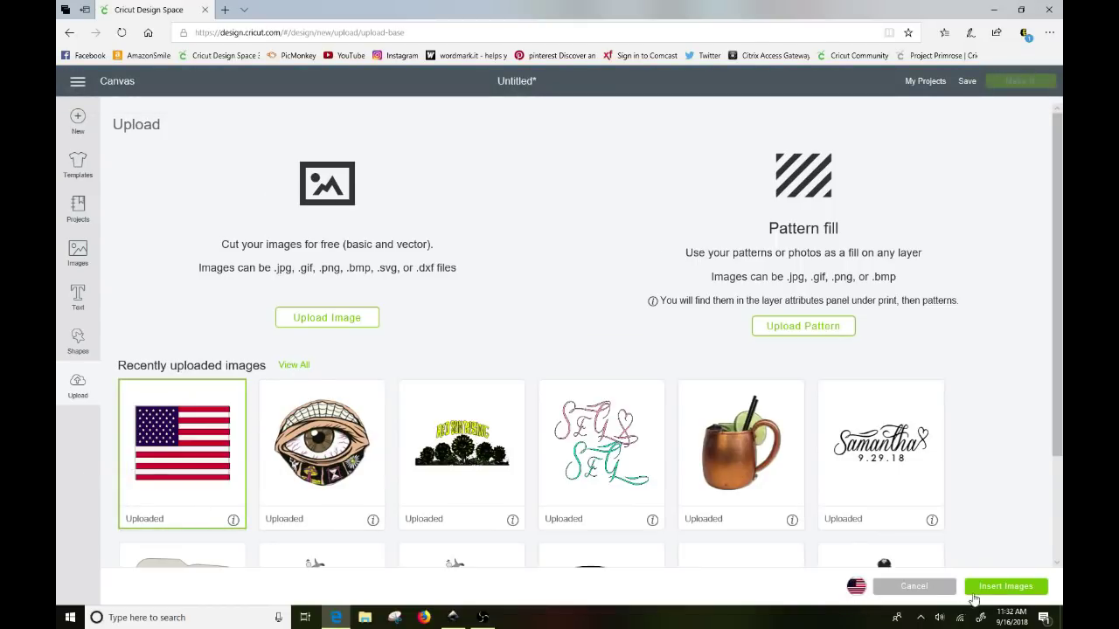
{"action": "left_click", "coordinate": [1008, 591]}
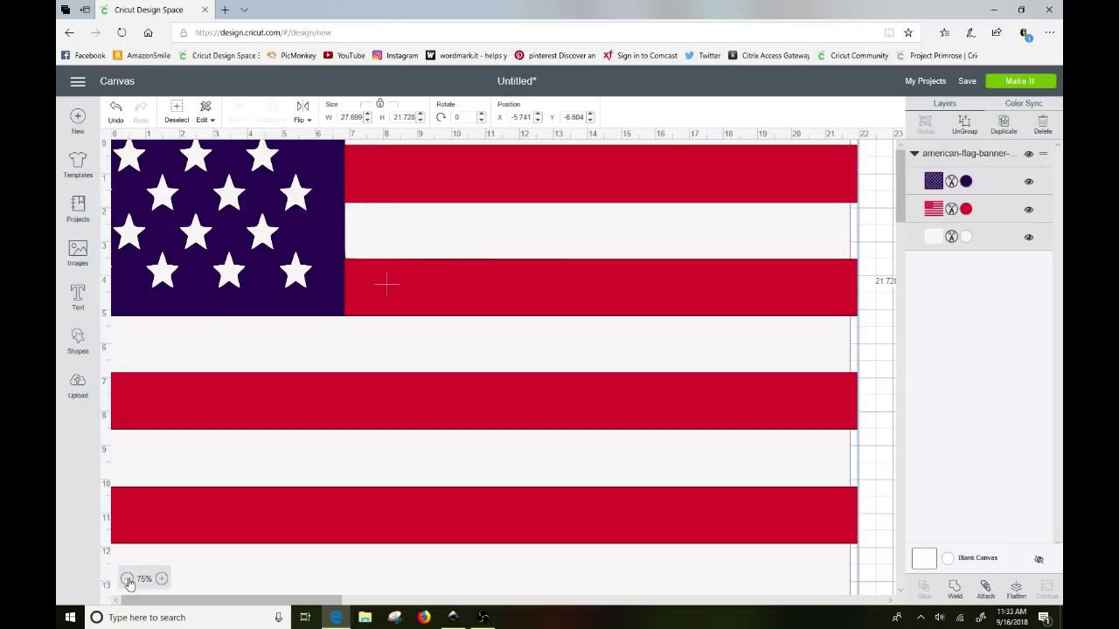
{"action": "left_click", "coordinate": [128, 580]}
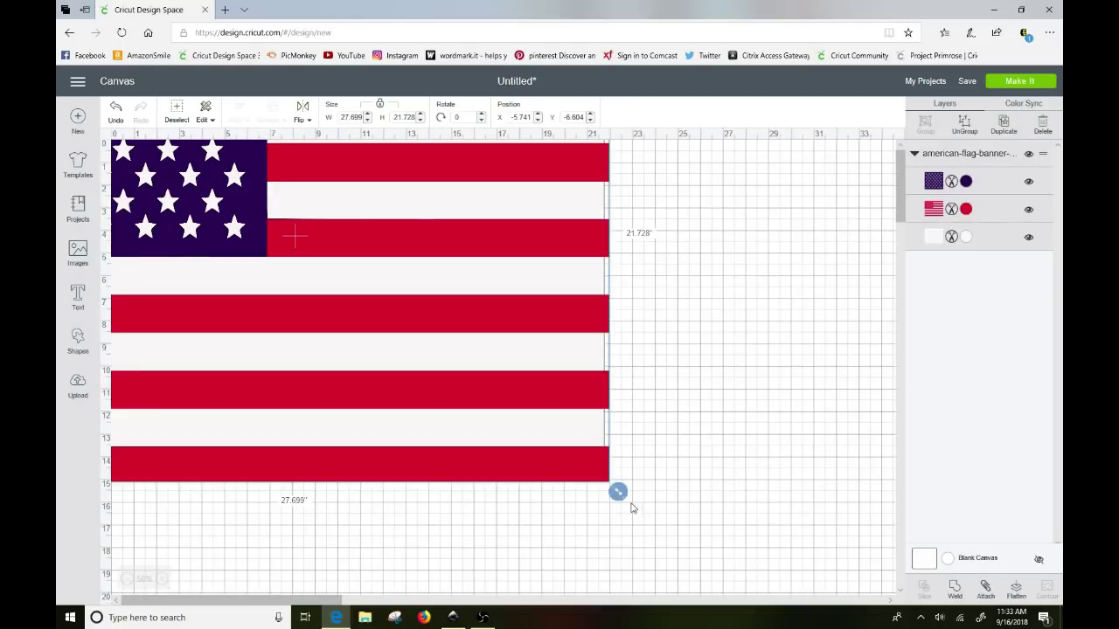
Step: Scale the flag down to about 10.18 × 7.99 inches
{"action": "left_click_drag", "start_coordinate": [619, 492], "coordinate": [301, 268]}
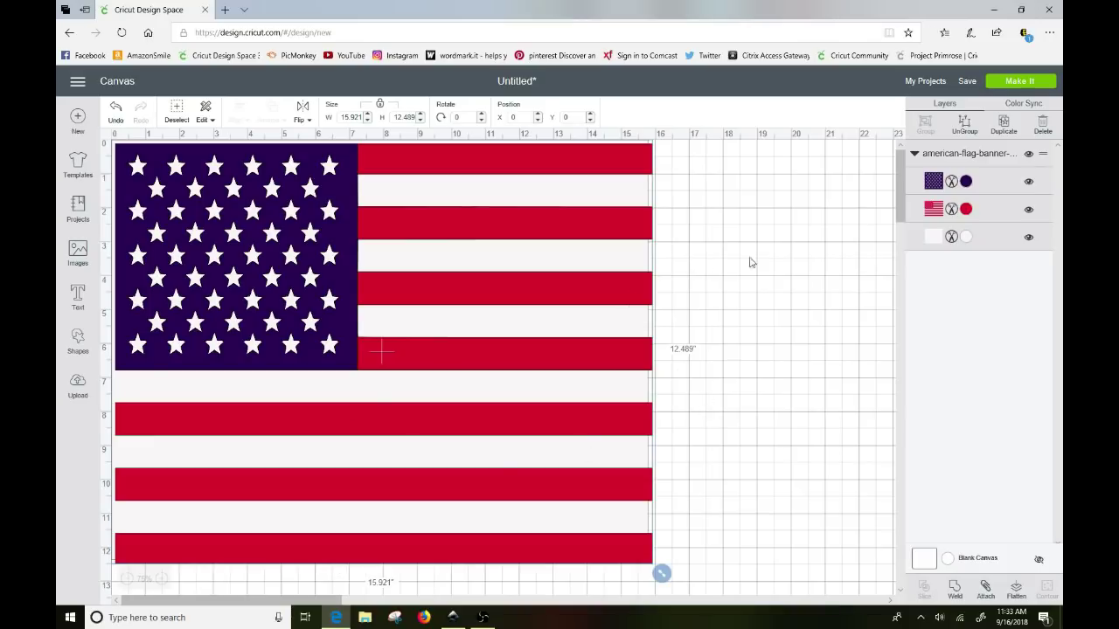
{"action": "left_click", "coordinate": [676, 375]}
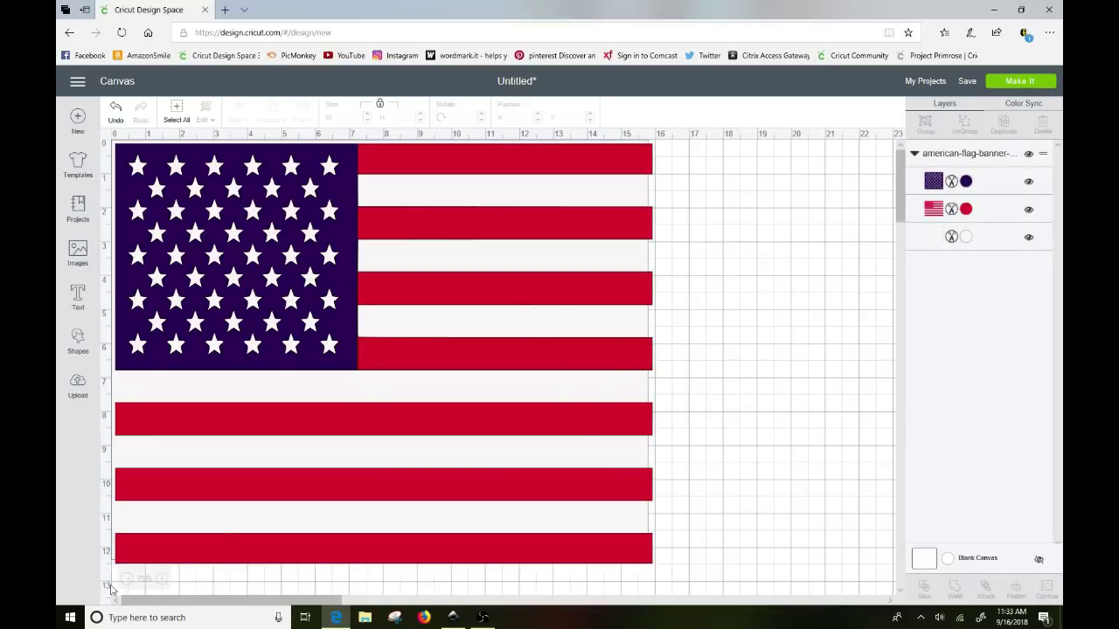
{"action": "left_click", "coordinate": [531, 540]}
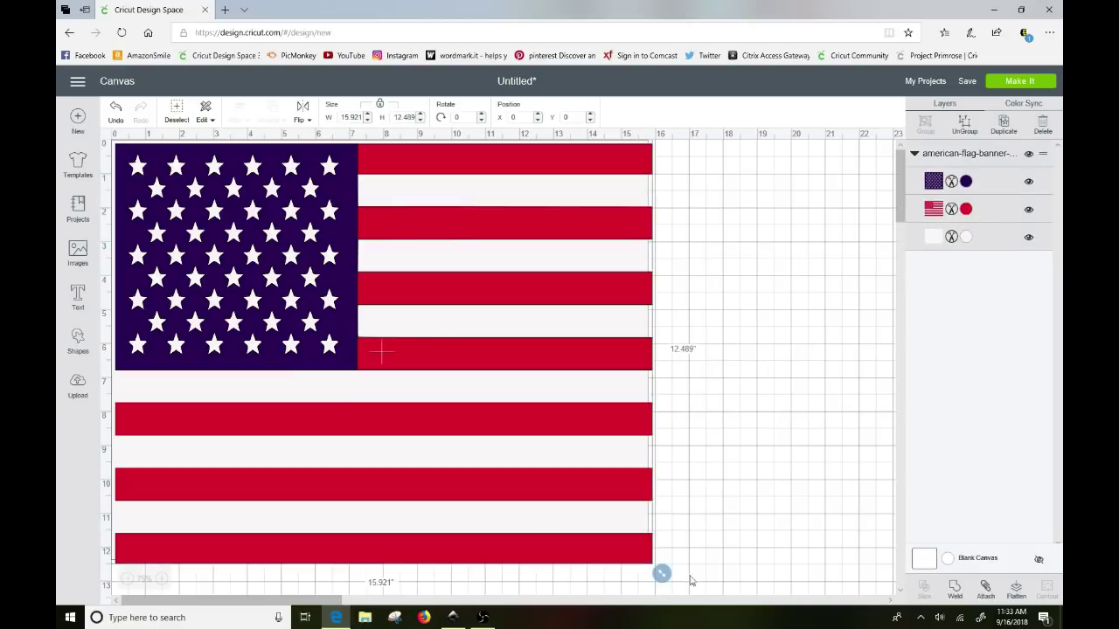
{"action": "left_click_drag", "start_coordinate": [662, 574], "coordinate": [633, 424]}
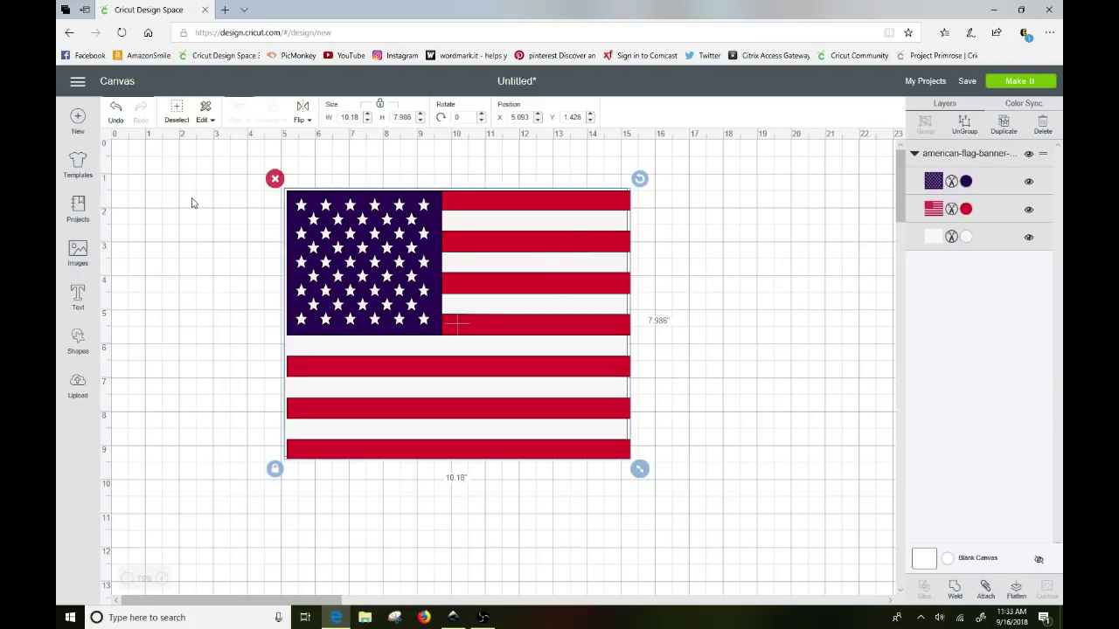
Step: Ungroup the flag and drag the blue star field and red stripes apart as separate layers
{"action": "left_click", "coordinate": [964, 125]}
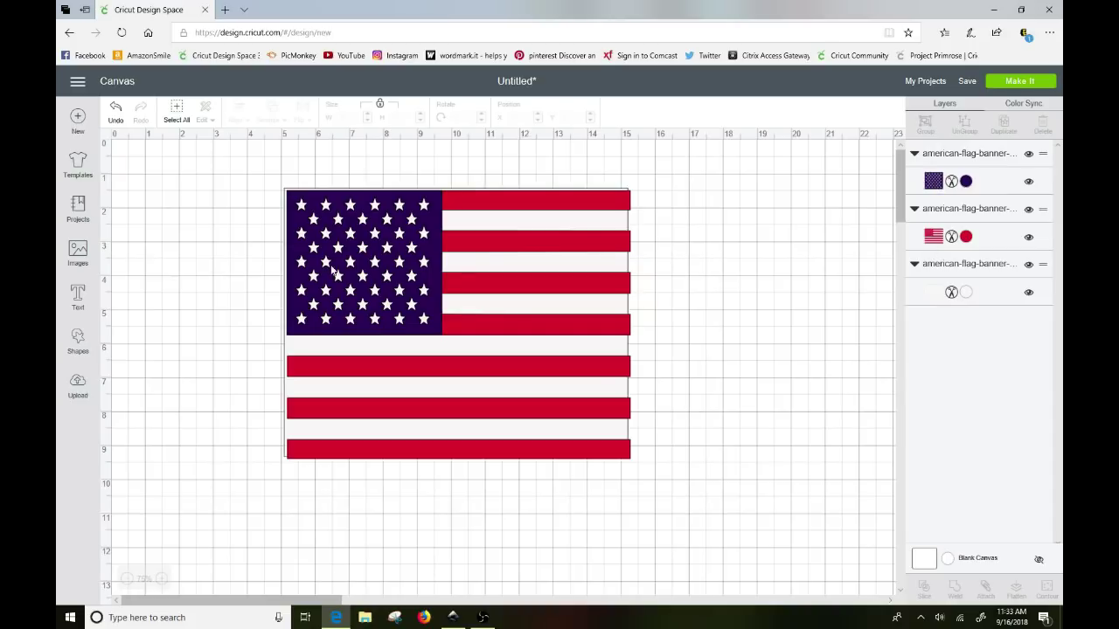
{"action": "left_click_drag", "start_coordinate": [354, 272], "coordinate": [215, 251]}
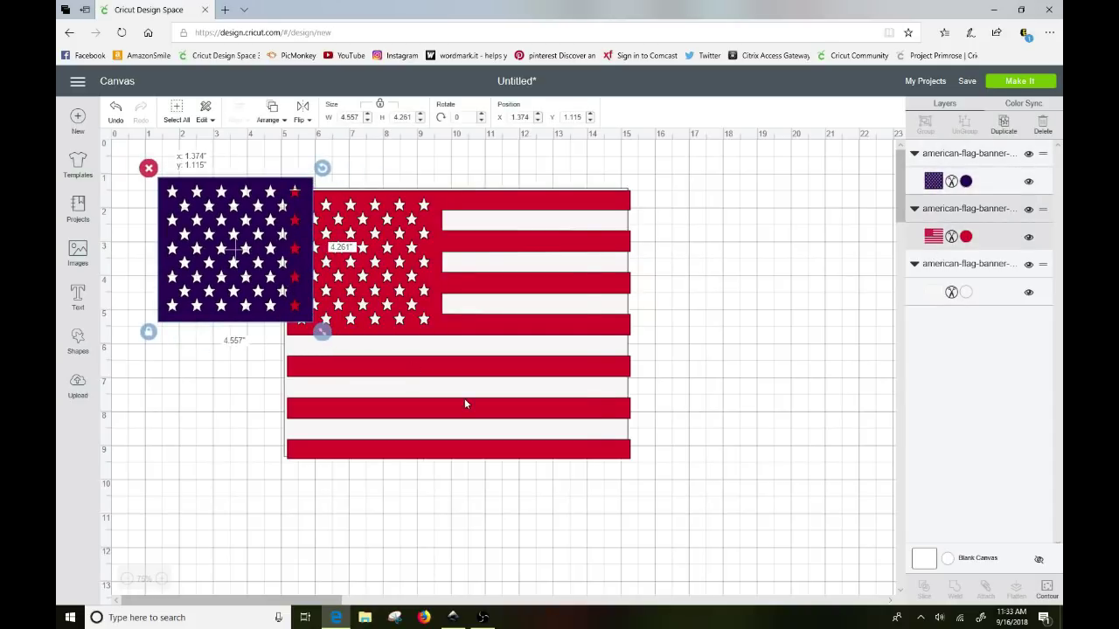
{"action": "left_click_drag", "start_coordinate": [465, 397], "coordinate": [613, 427]}
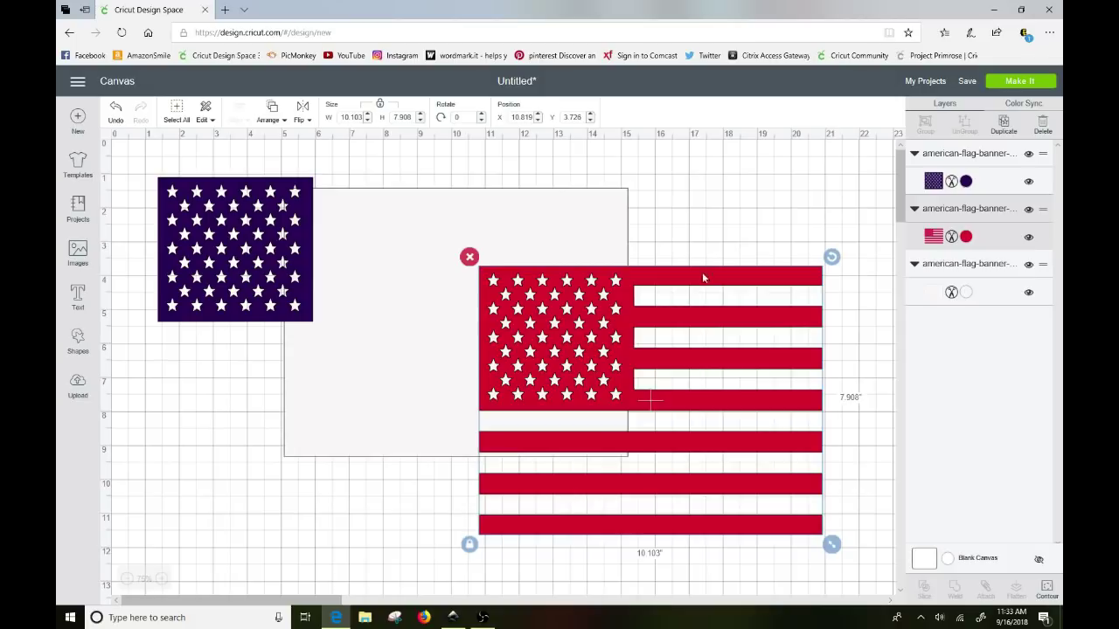
{"action": "left_click_drag", "start_coordinate": [516, 337], "coordinate": [500, 306]}
{"action": "left_click_drag", "start_coordinate": [199, 287], "coordinate": [178, 306]}
{"action": "left_click_drag", "start_coordinate": [161, 260], "coordinate": [225, 301]}
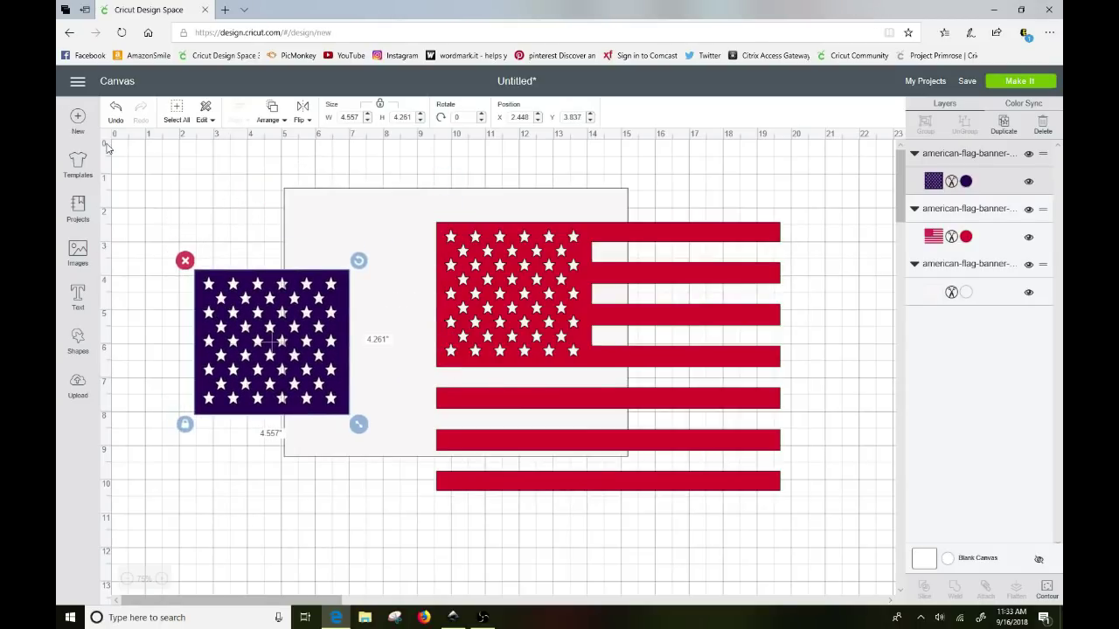
Step: Select all three colour layers and center-align them on each other
{"action": "left_click", "coordinate": [149, 168]}
{"action": "left_click_drag", "start_coordinate": [144, 173], "coordinate": [806, 527]}
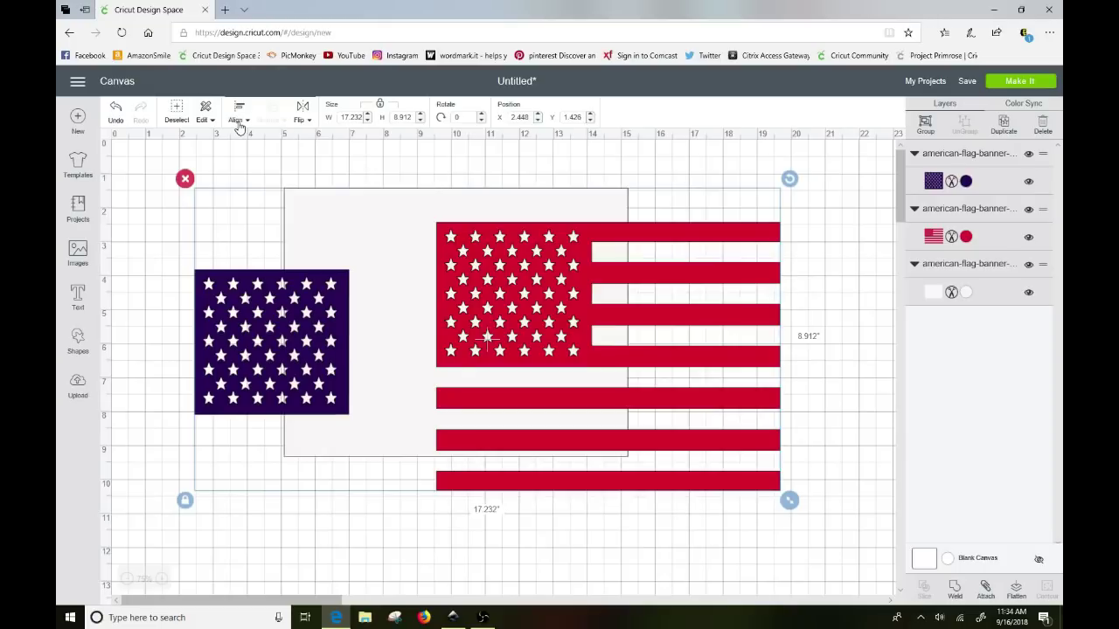
{"action": "left_click", "coordinate": [238, 120]}
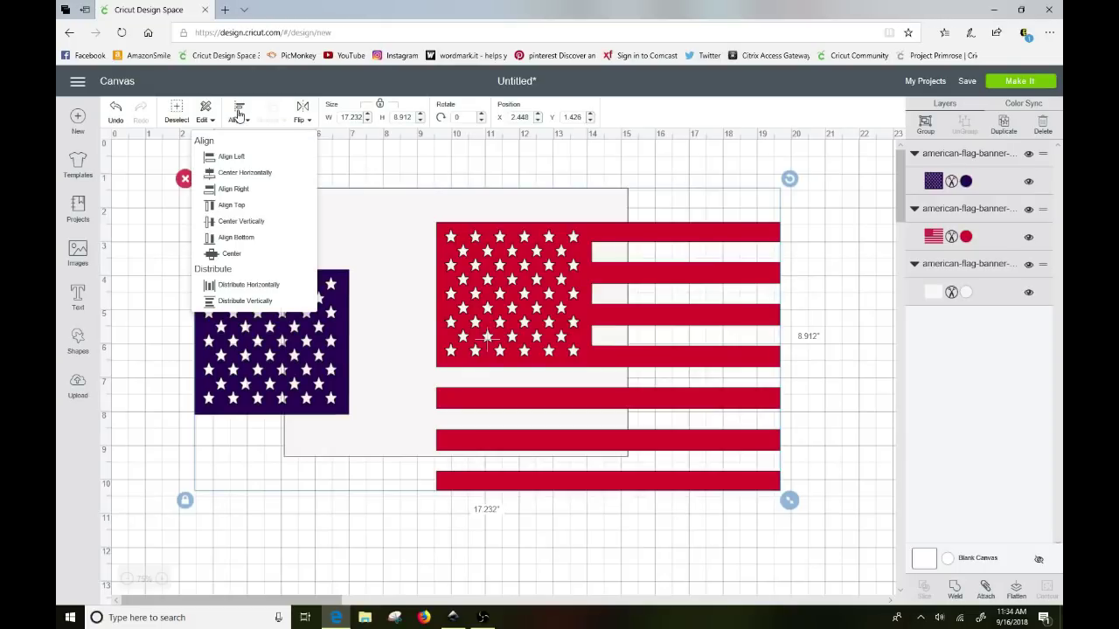
{"action": "left_click", "coordinate": [231, 254]}
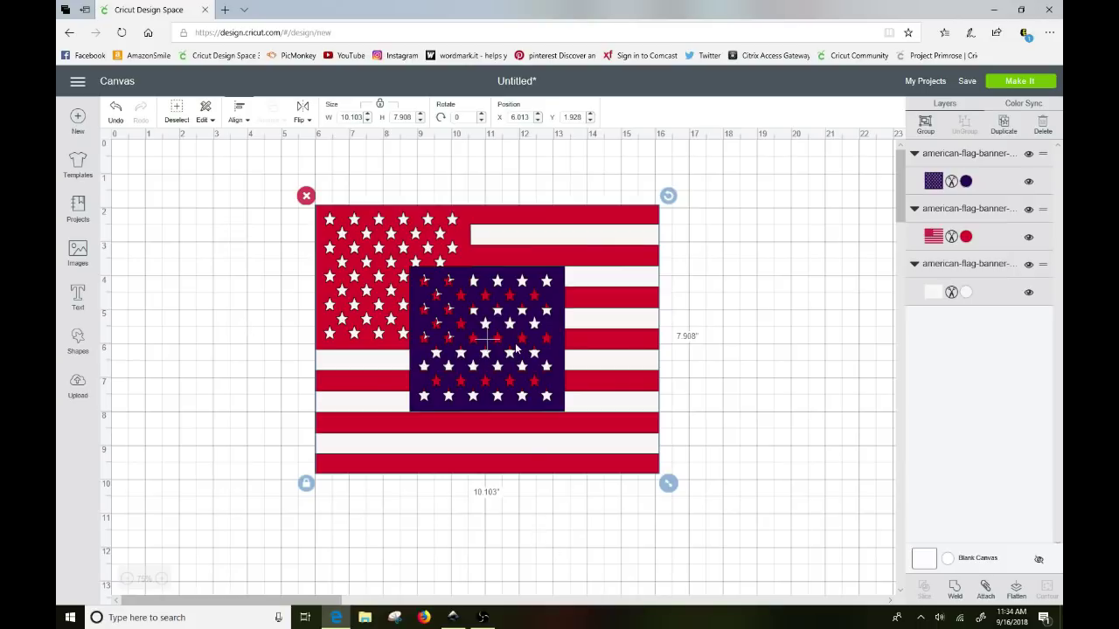
Step: Move the blue star field into the flag's top-left canton
{"action": "left_click", "coordinate": [730, 296]}
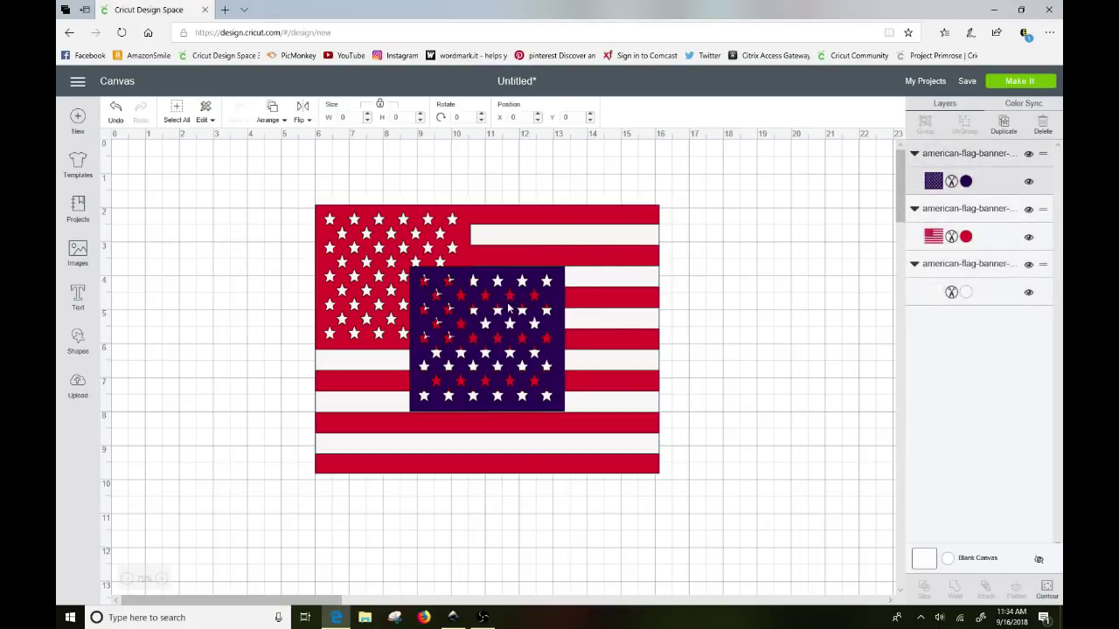
{"action": "left_click_drag", "start_coordinate": [509, 308], "coordinate": [422, 247]}
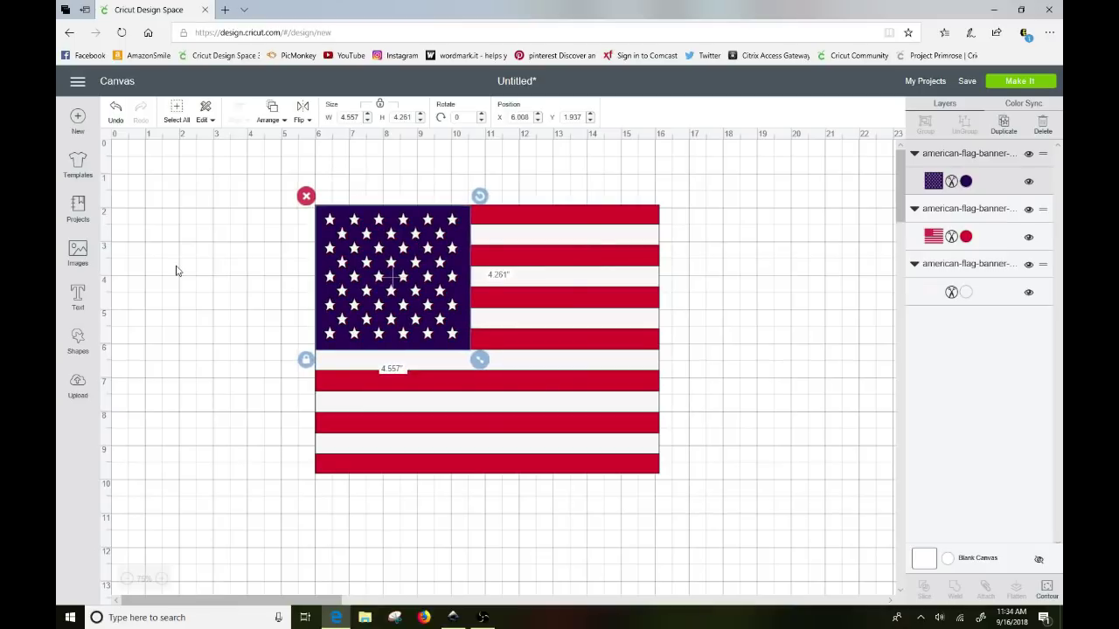
{"action": "left_click", "coordinate": [187, 270]}
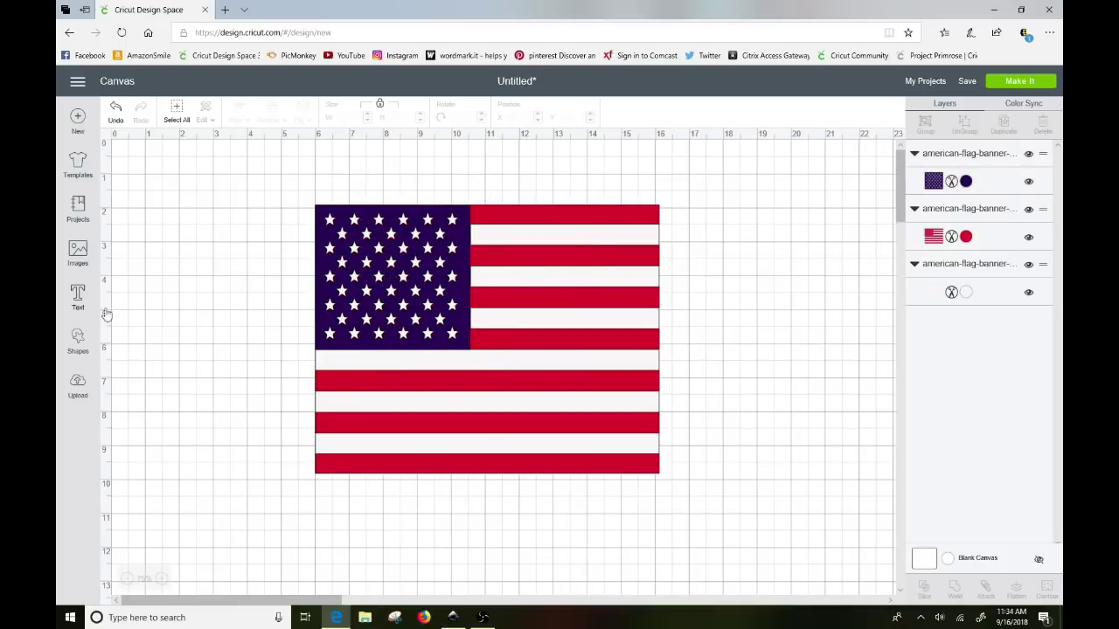
{"action": "left_click", "coordinate": [1019, 81]}
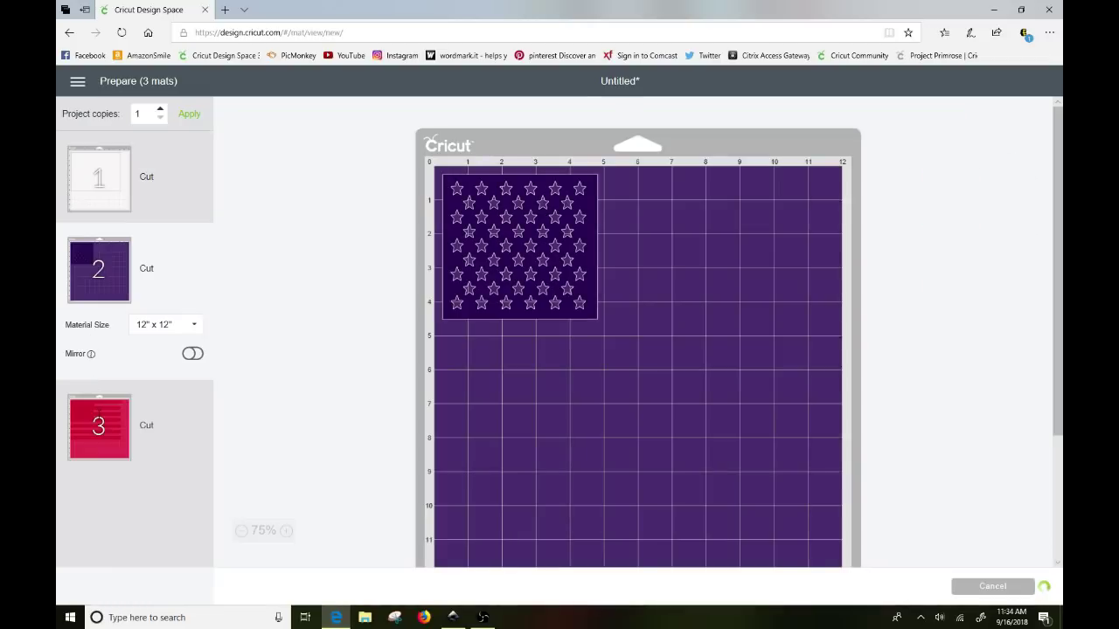
{"action": "left_click", "coordinate": [100, 374]}
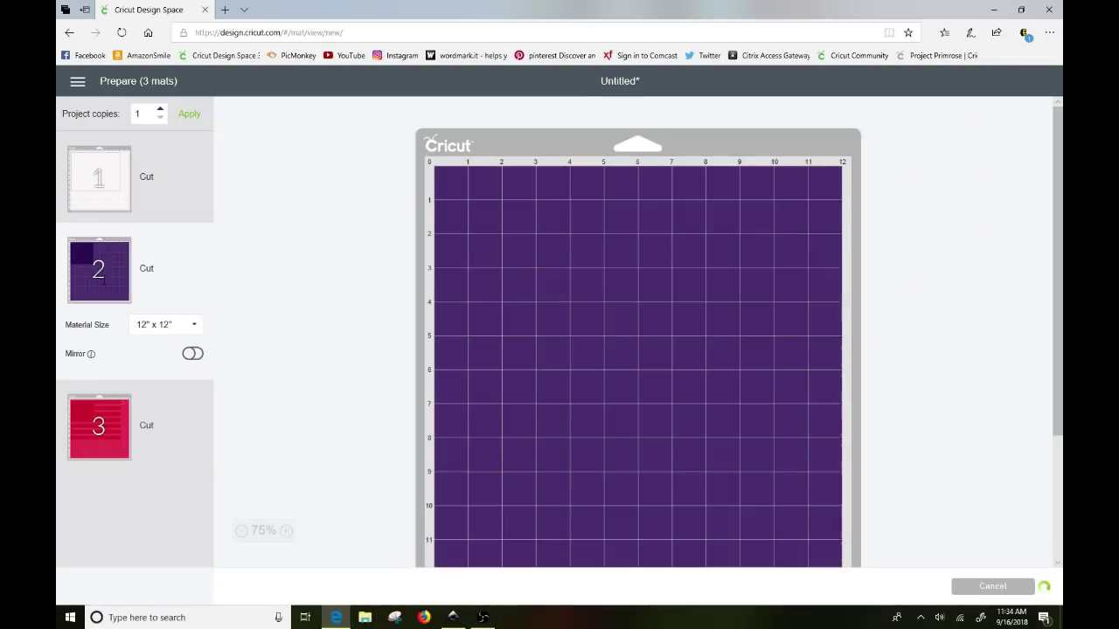